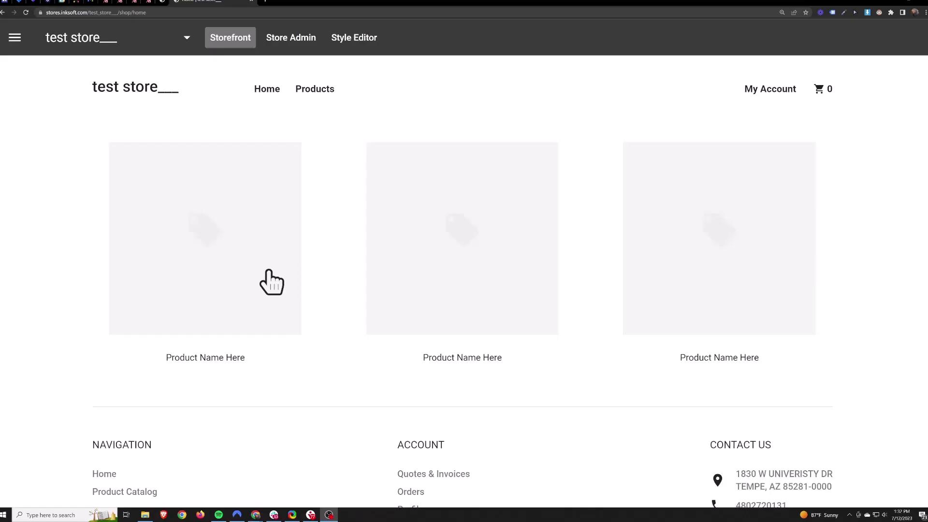
- Check the store list, then open Store Admin for test store___
click(101, 45)
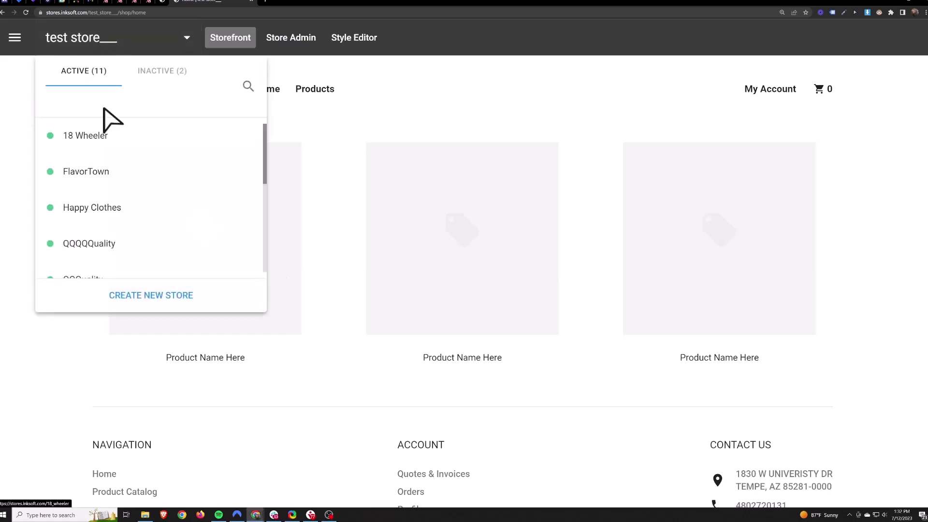
click(383, 253)
click(296, 43)
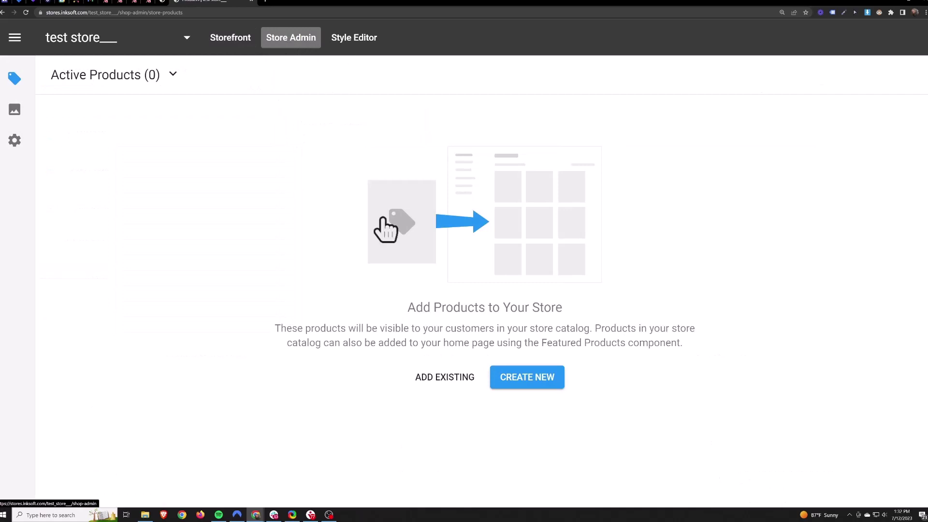
- Start a new product and pick the Gildan Heavy Cotton 100% Cotton T-Shirt from the catalog
click(532, 390)
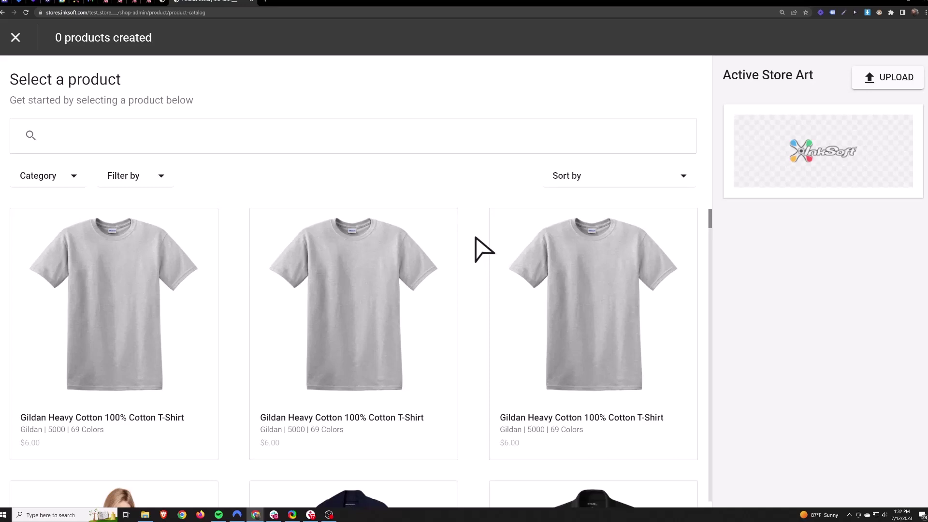
scroll(473, 251, down, 8)
scroll(471, 314, up, 8)
click(121, 136)
click(241, 207)
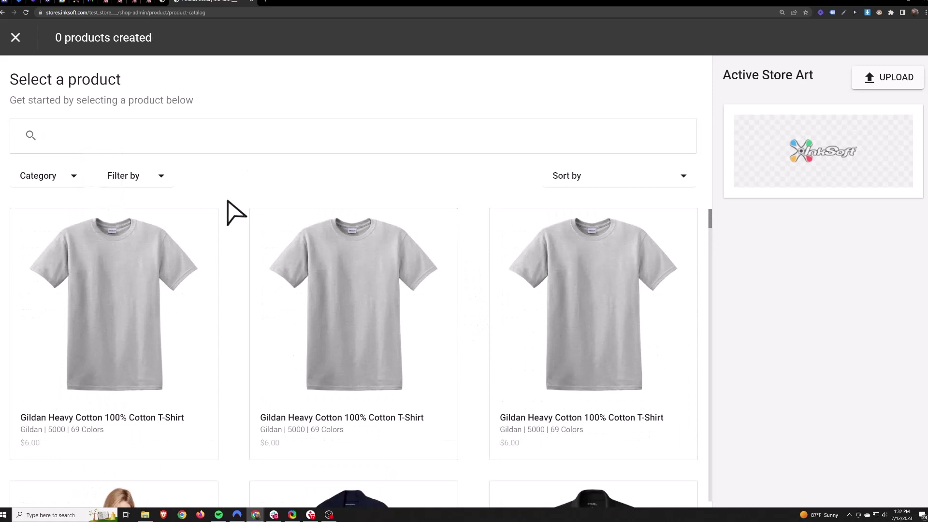
click(94, 321)
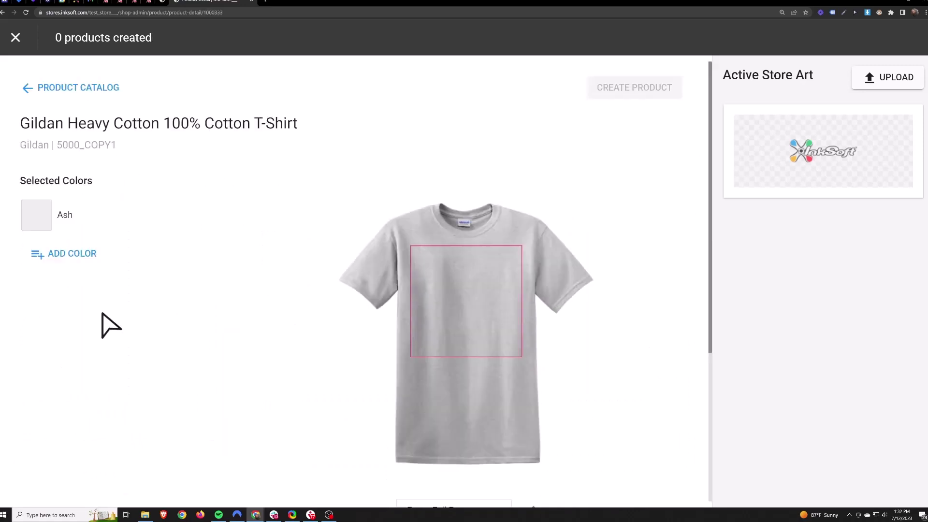
- Add Antique Cherry Red, Antique Irish Green and Antique Jade Dome shirt colours
click(92, 256)
click(51, 333)
click(56, 356)
click(56, 382)
click(207, 382)
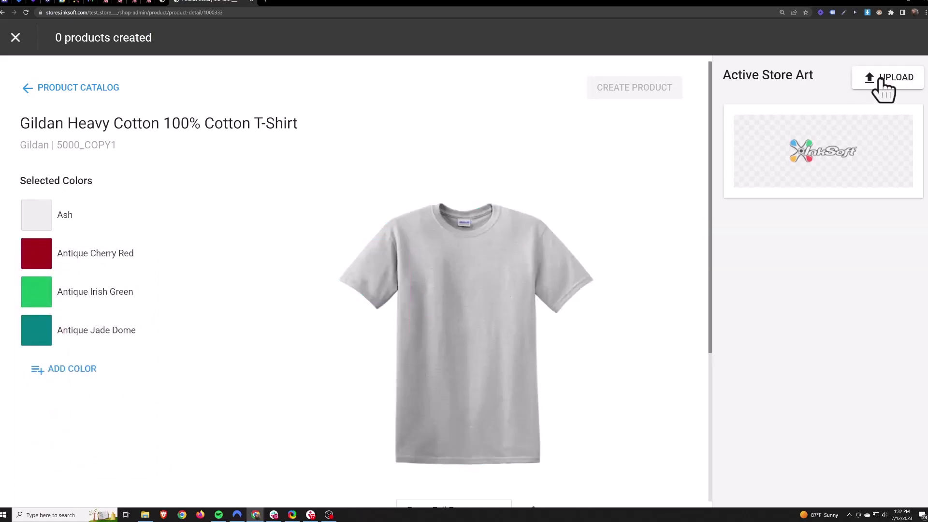
click(885, 82)
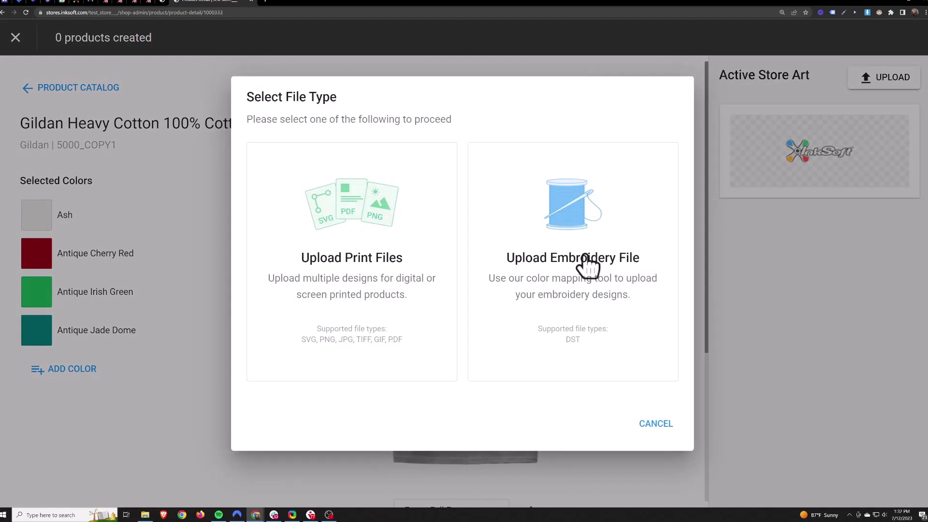
click(342, 216)
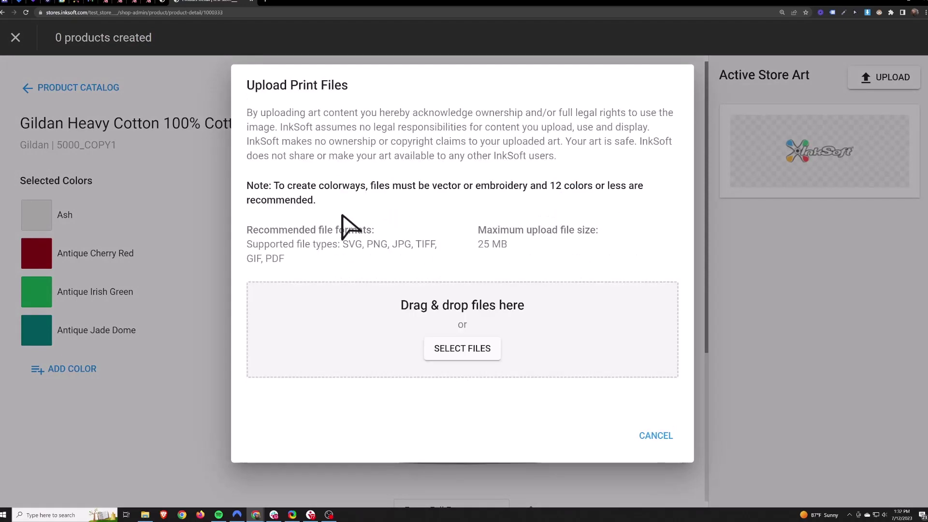
click(461, 350)
click(97, 64)
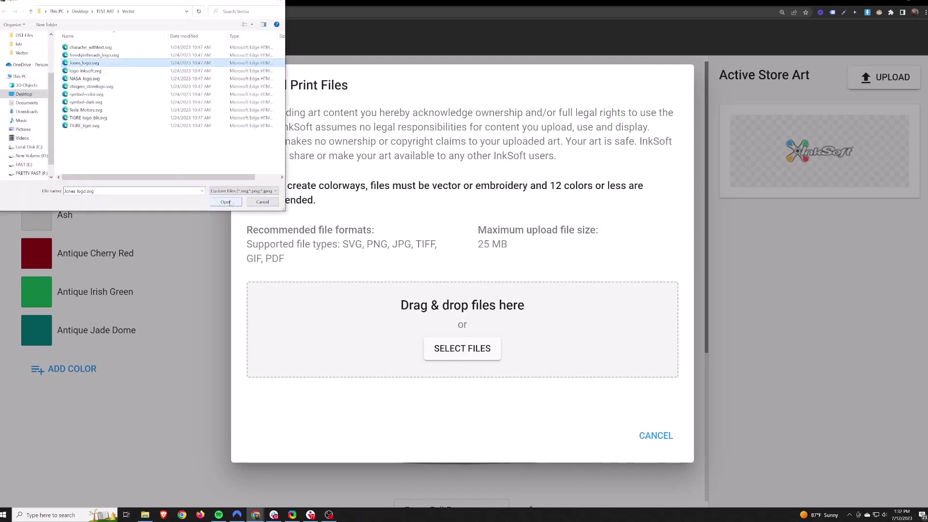
click(262, 202)
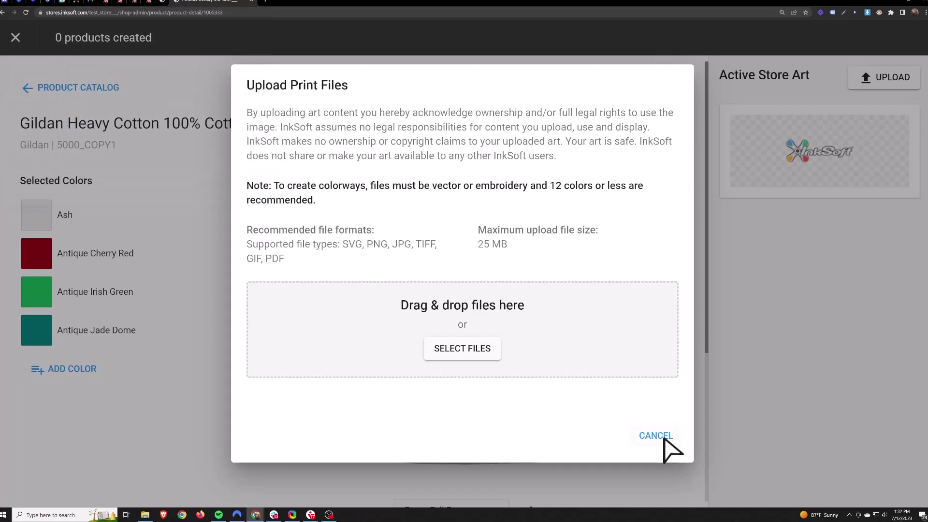
click(656, 436)
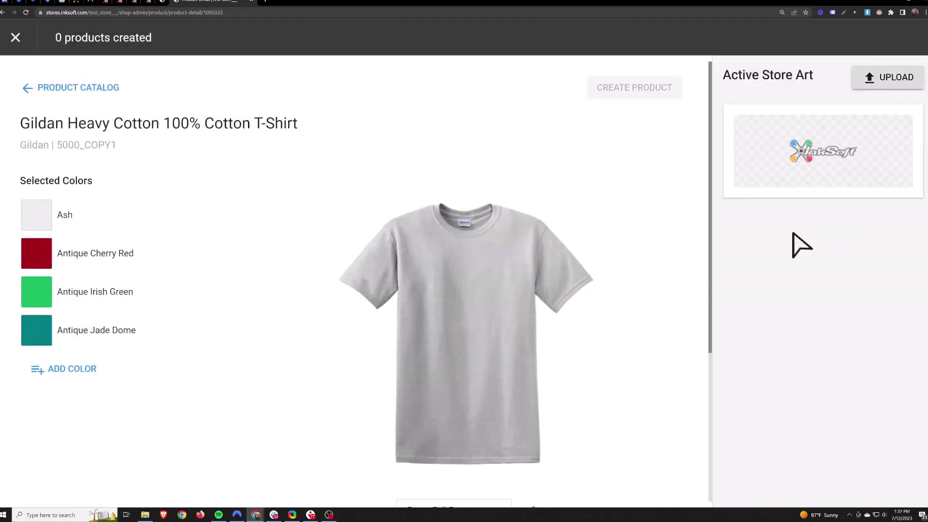
- Apply the LOGO-INKSOFT art, enlarge it, raise it on the chest, and preview Antique Cherry Red
click(816, 157)
drag(468, 293, 457, 275)
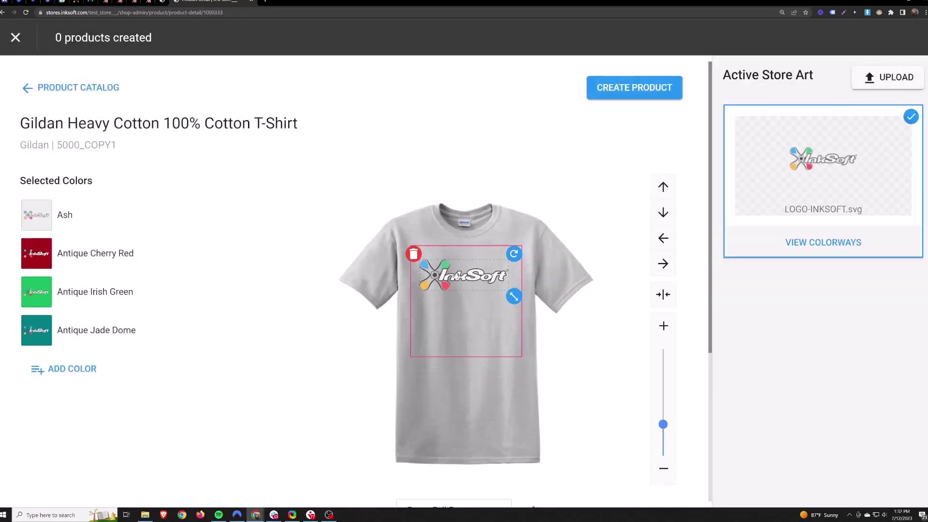
drag(515, 297, 519, 300)
drag(464, 277, 464, 275)
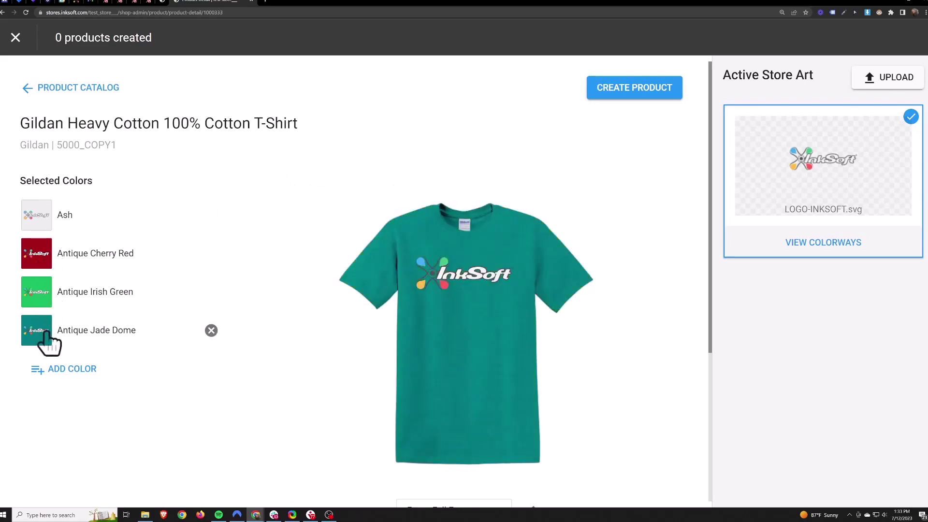
click(49, 264)
click(435, 302)
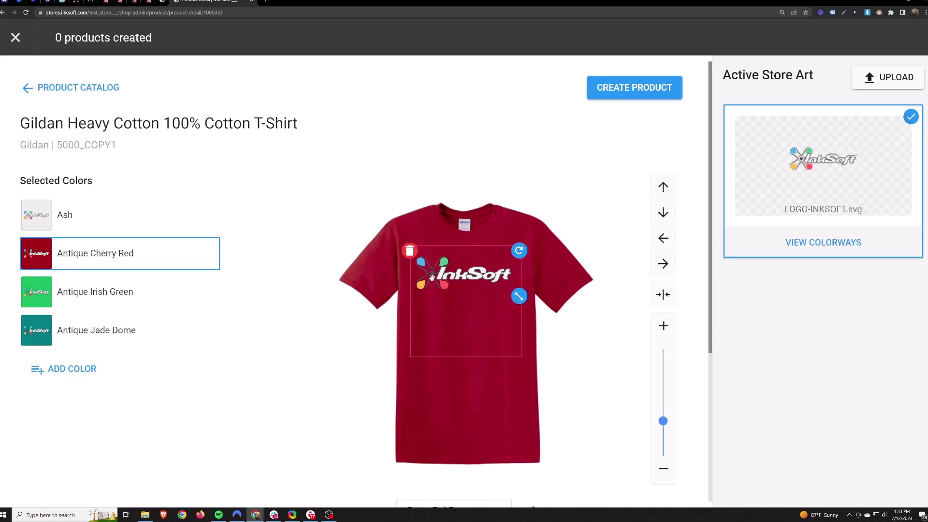
- Try a new logo colorway with the grey darkened to #2e2e2e, then cancel it
click(585, 272)
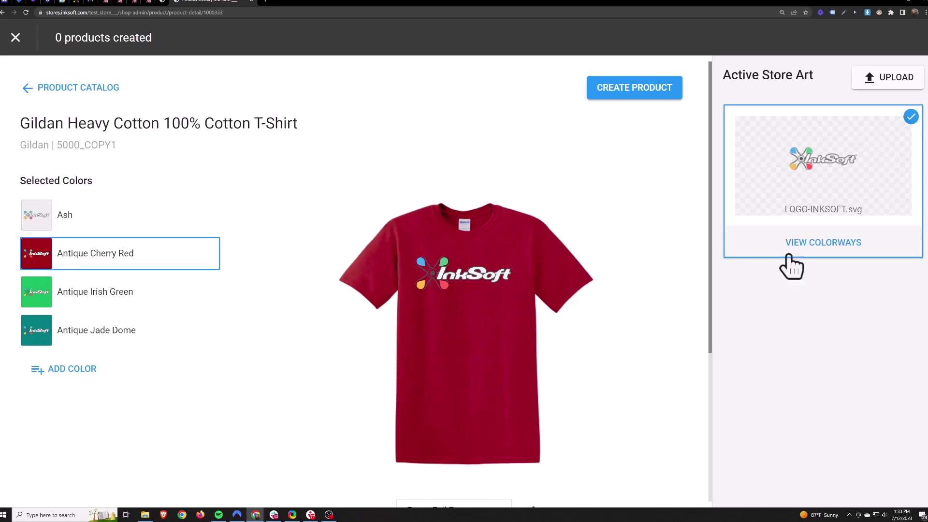
click(834, 249)
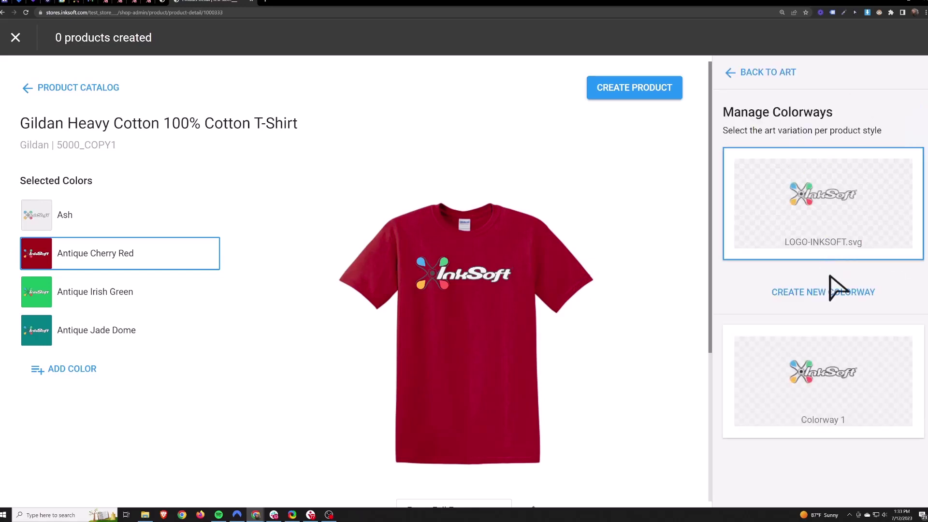
click(828, 293)
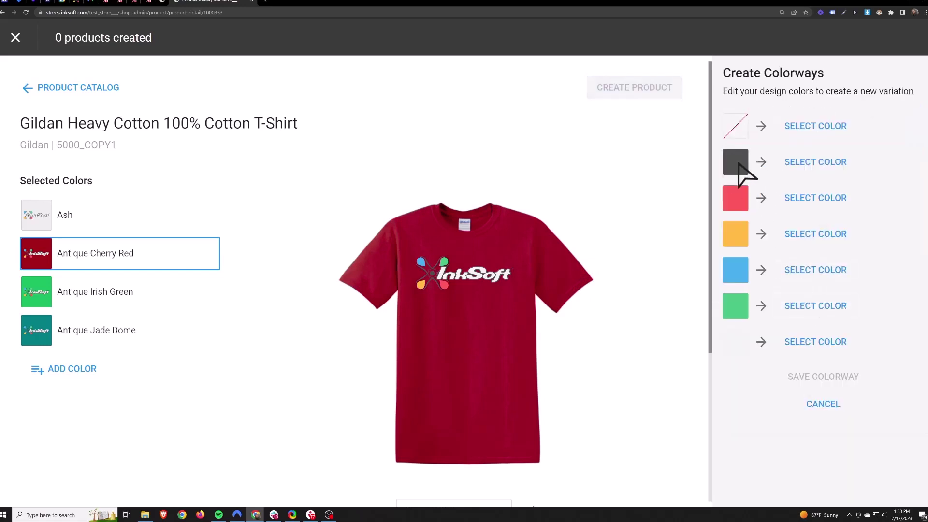
click(815, 165)
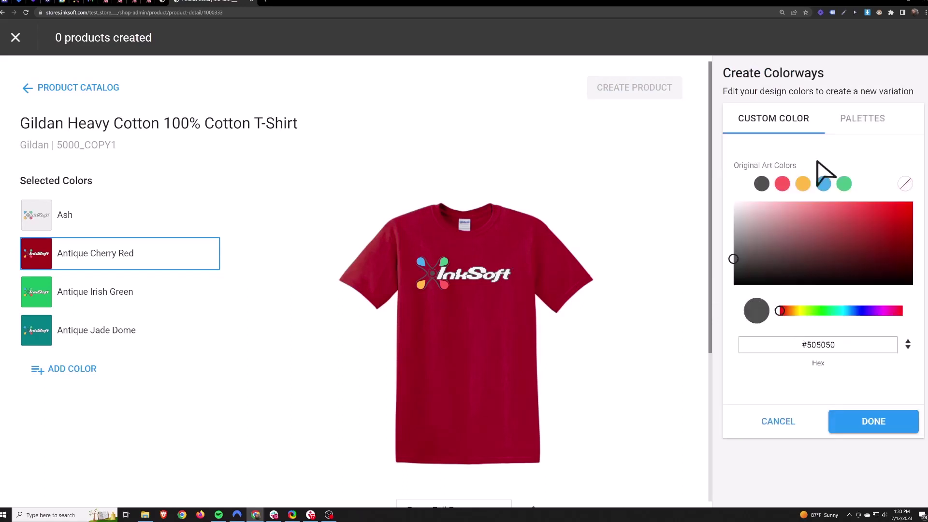
mouse_move(735, 260)
mouse_down()
mouse_move(740, 278)
mouse_move(757, 286)
mouse_up()
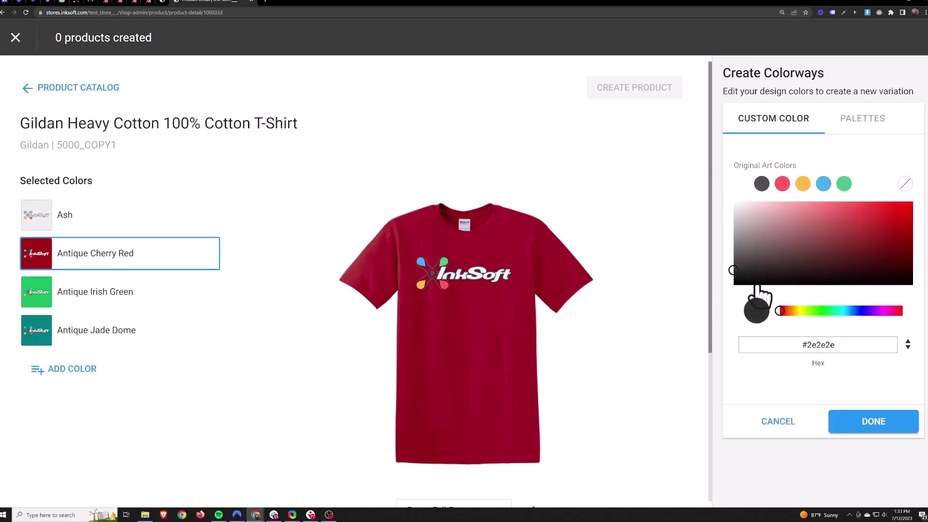
click(779, 420)
click(817, 402)
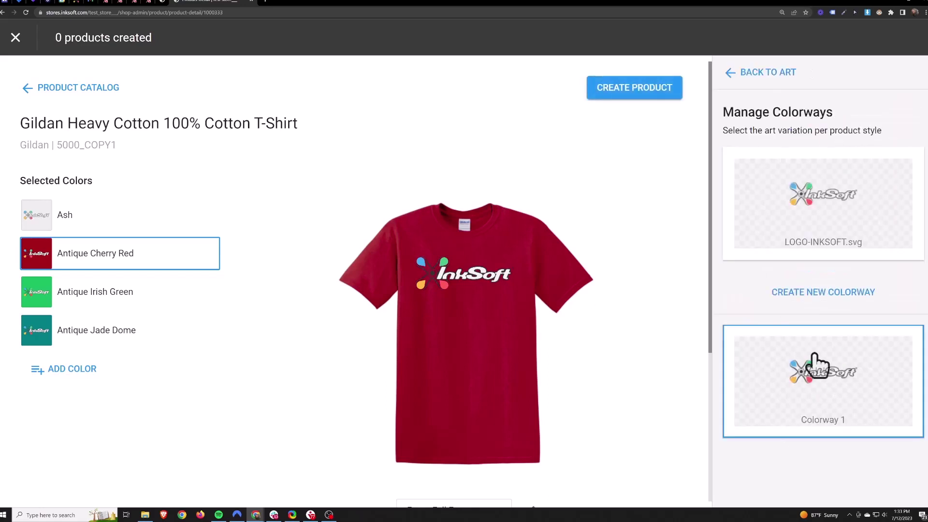
- Keep the original LOGO-INKSOFT.svg colorway on the shirt colours and create the product
click(823, 219)
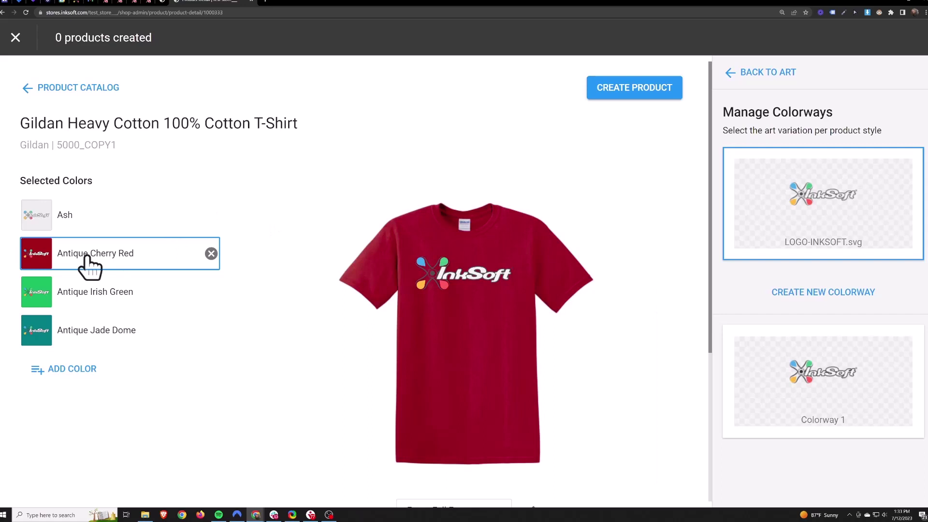
click(806, 401)
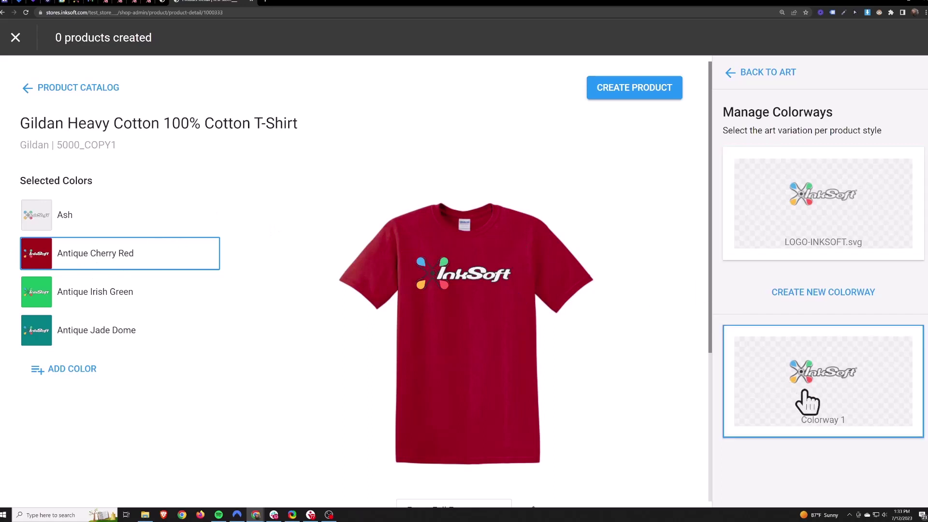
click(68, 217)
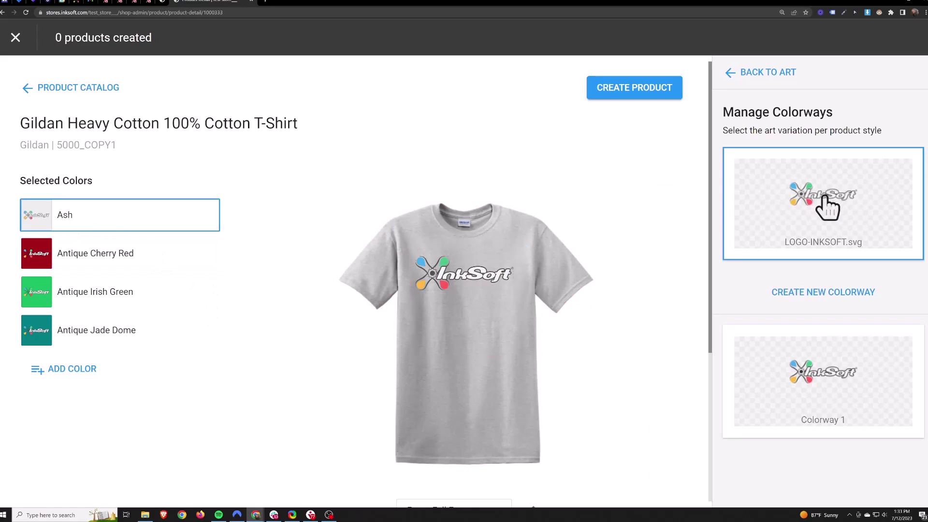
click(812, 383)
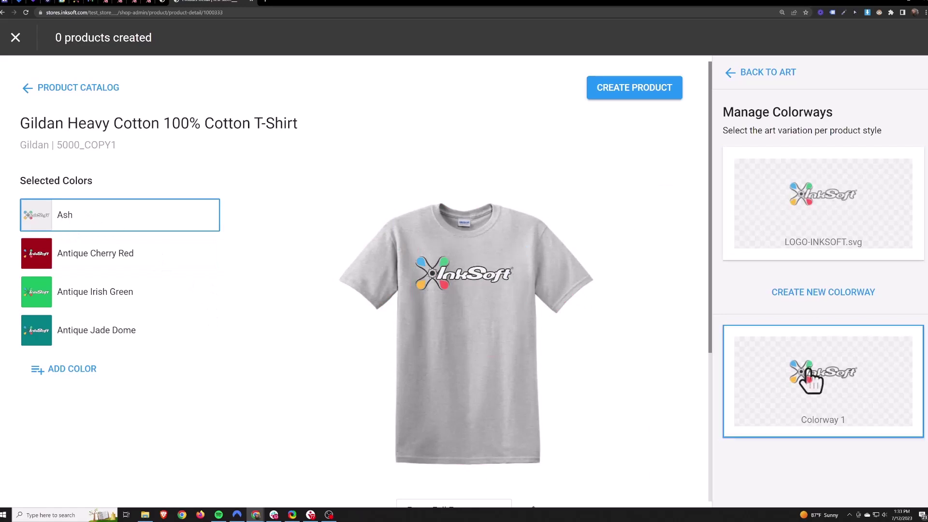
click(821, 183)
click(634, 94)
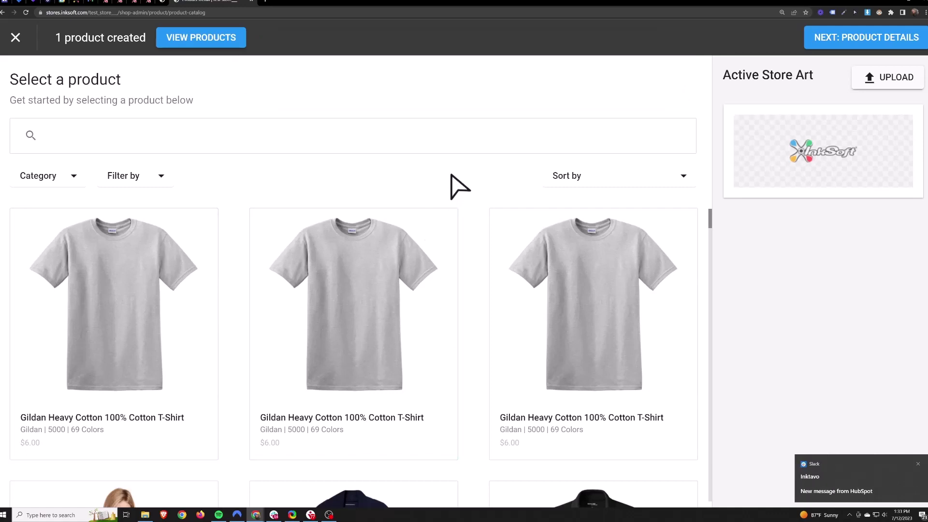
- In product details, make Antique Cherry Red the default colour, leaving name and SKU unchanged
click(857, 43)
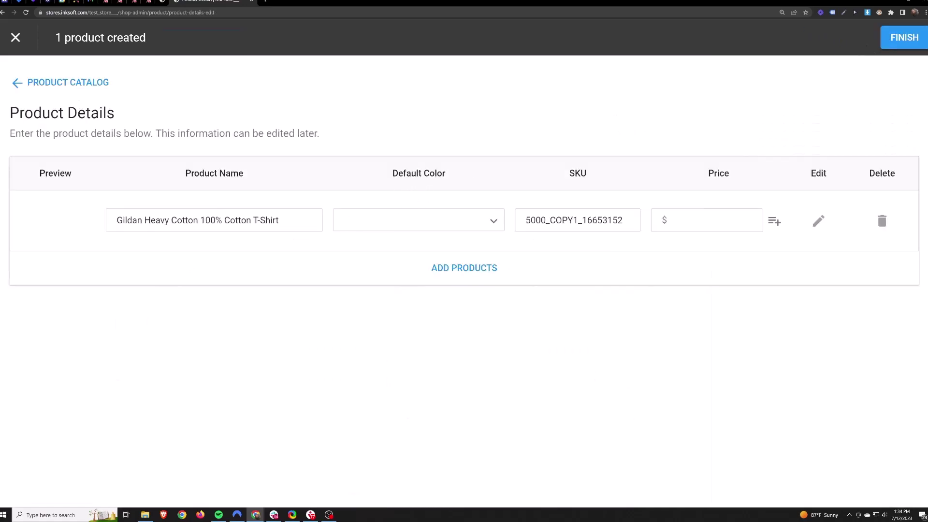
drag(280, 222, 108, 227)
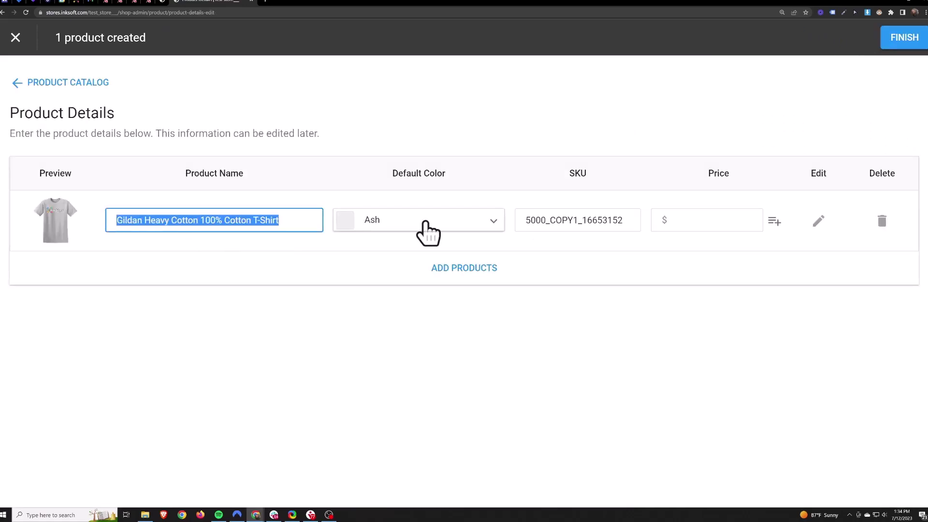
click(426, 222)
click(389, 271)
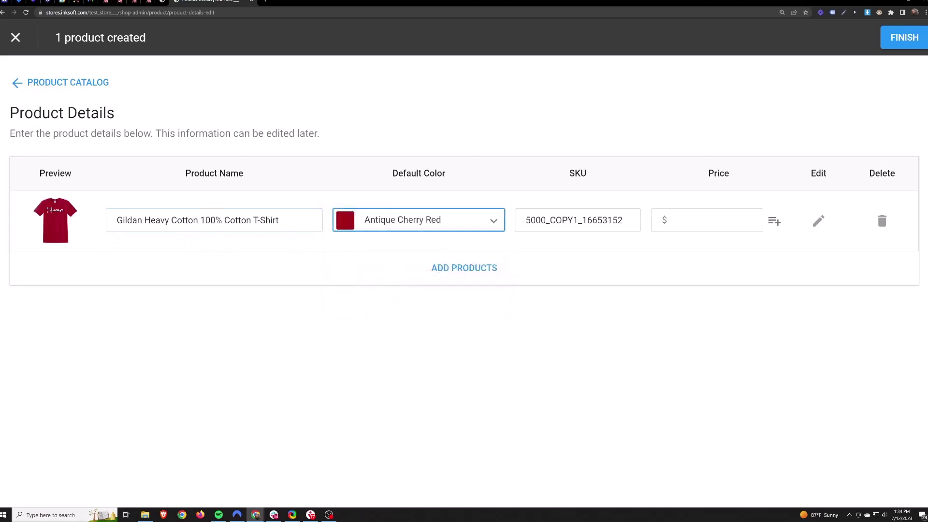
drag(546, 221, 613, 220)
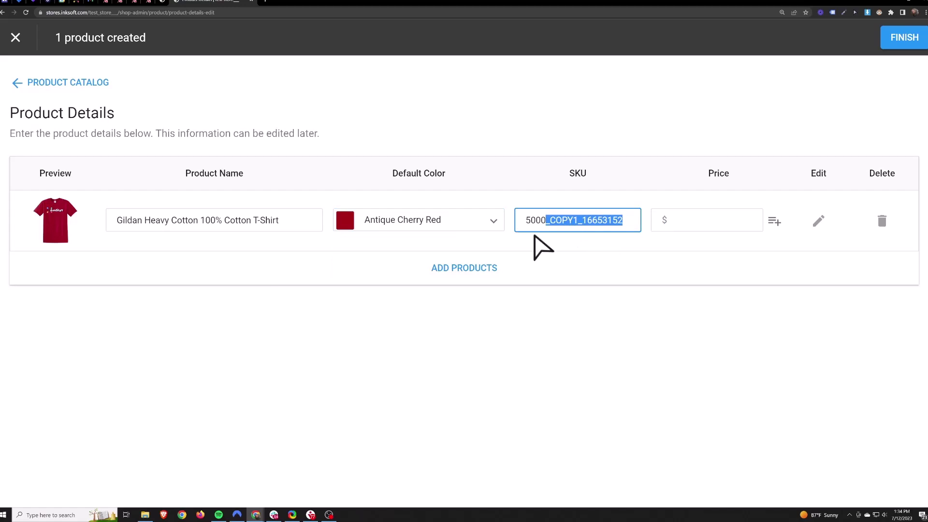
click(582, 246)
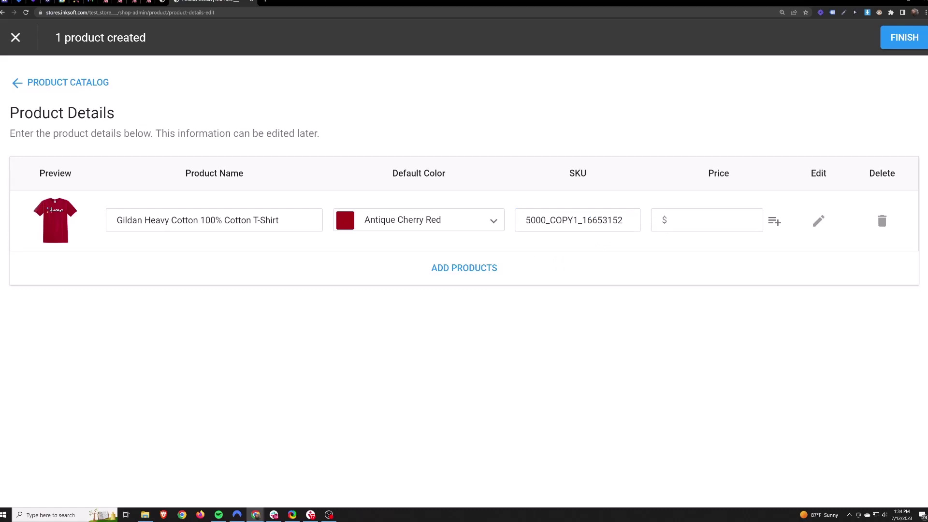
click(578, 219)
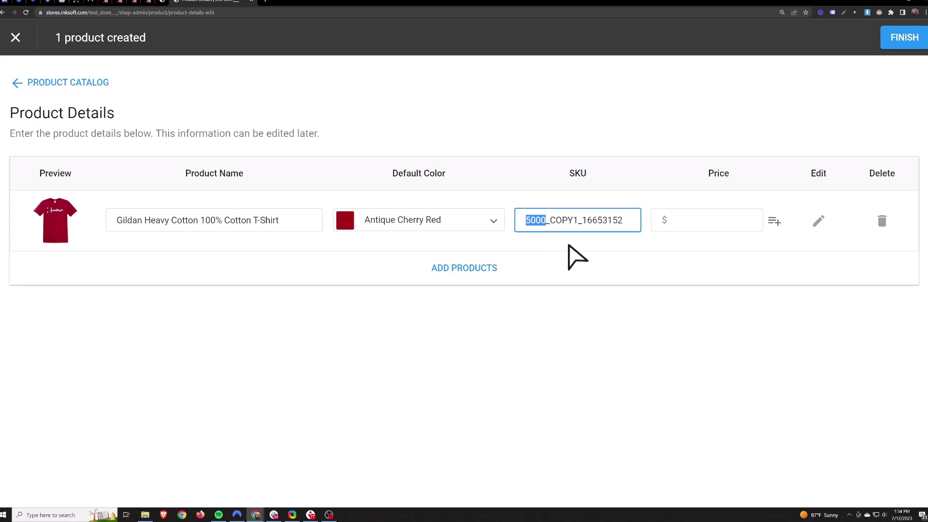
- Set the price to $25 with 2XL, 3XL, 4XL, 5XL at $27, $29, $31, $33
key(Tab)
text(25)
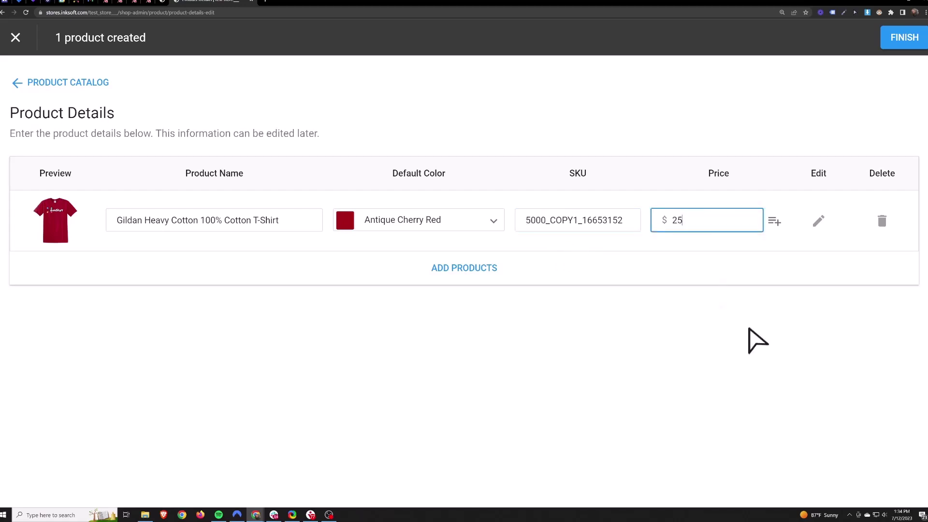
click(774, 222)
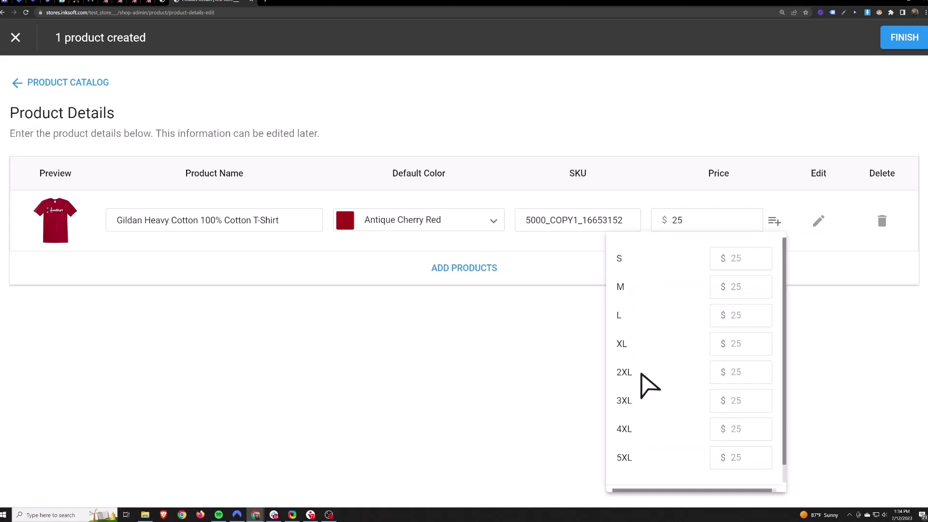
drag(639, 374, 622, 462)
click(738, 373)
text(27)
key(Tab)
text(29)
key(Tab)
text(31)
key(Tab)
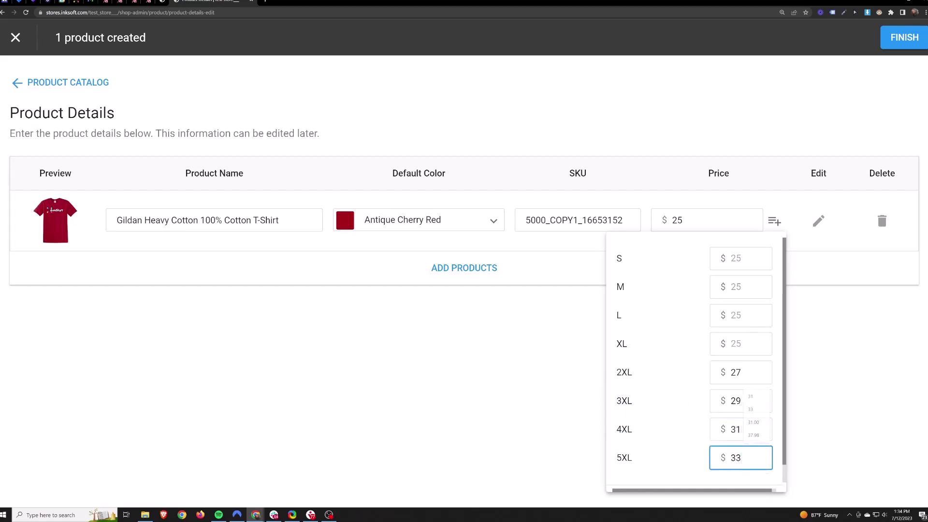
scroll(673, 435, down, 1)
click(696, 480)
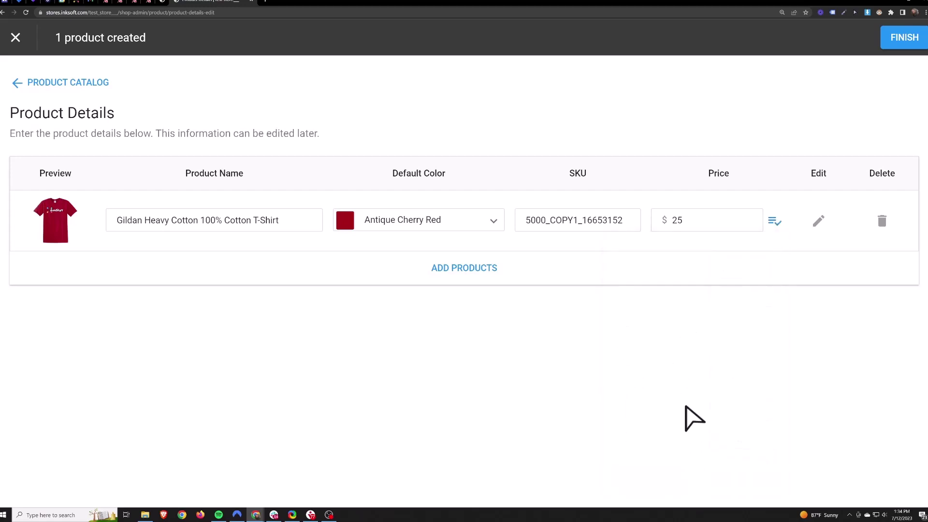
- Finish the product, view it in the storefront's All Products listing, then go Home
click(897, 42)
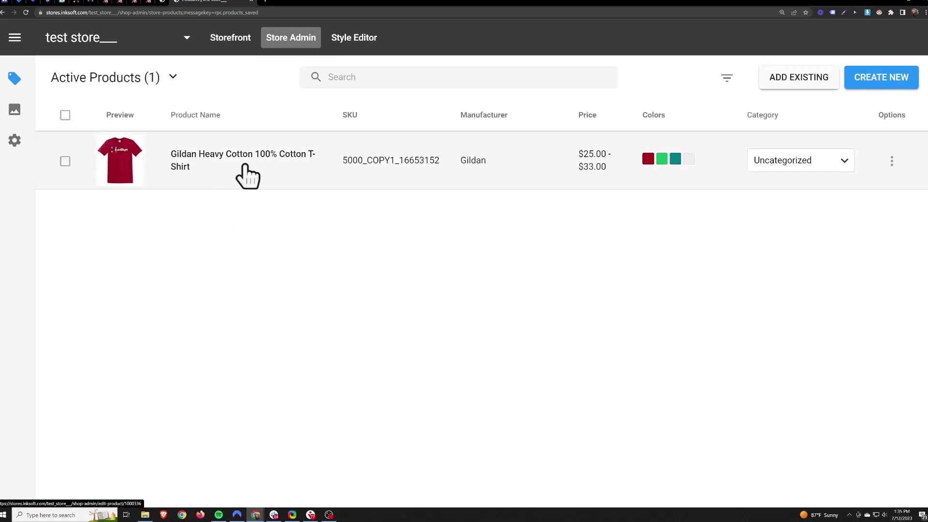
click(230, 38)
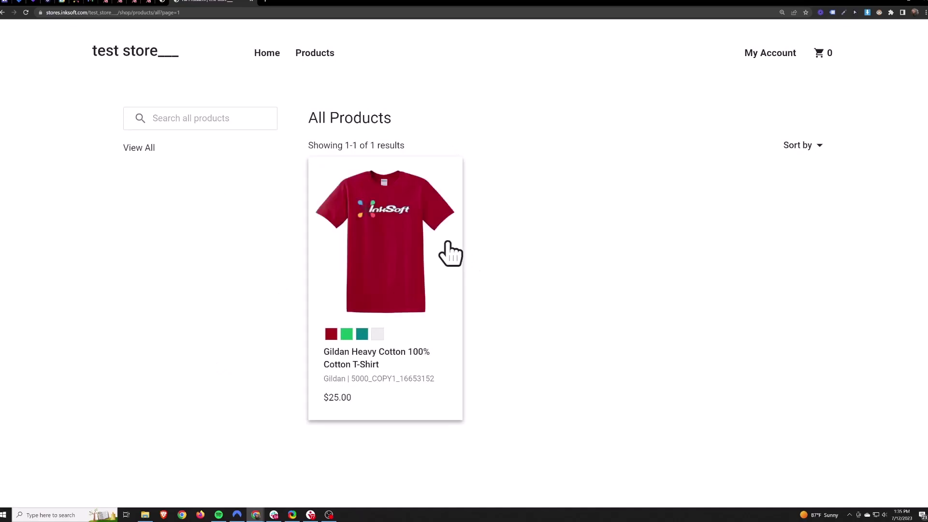
click(268, 57)
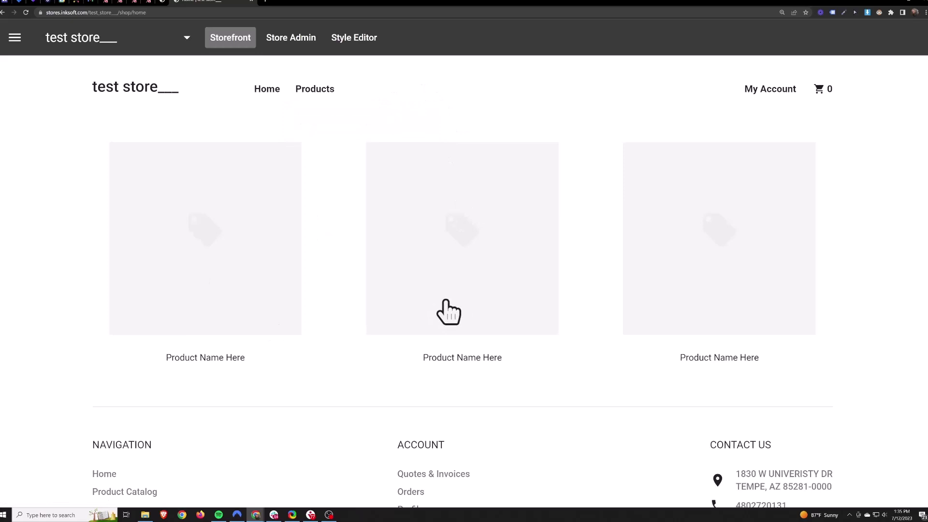
- In the Style Editor, add the Gildan Heavy Cotton T-Shirt to the homepage featured products
click(357, 41)
mouse_move(477, 248)
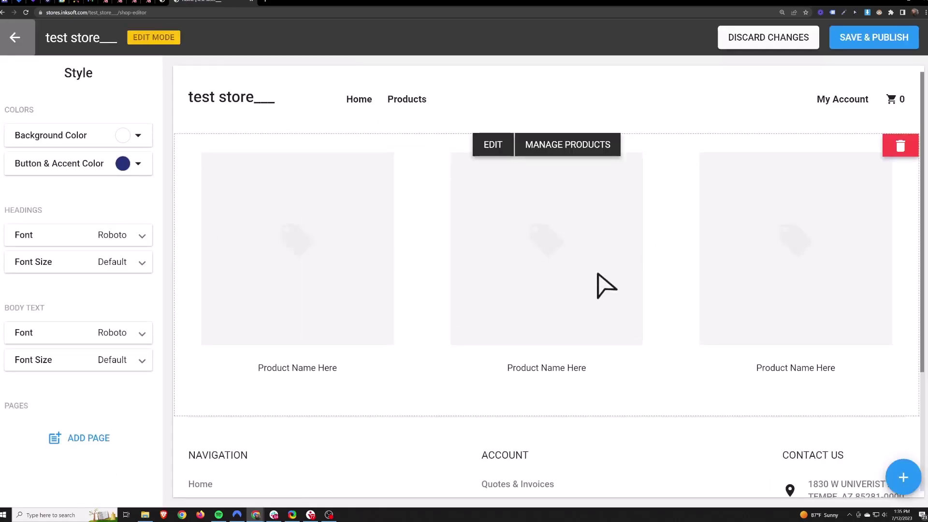
click(566, 161)
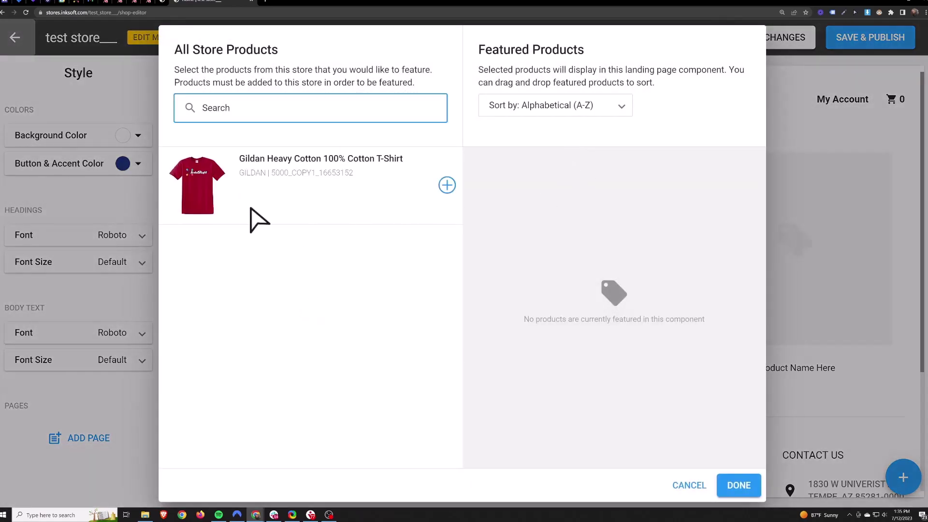
click(446, 185)
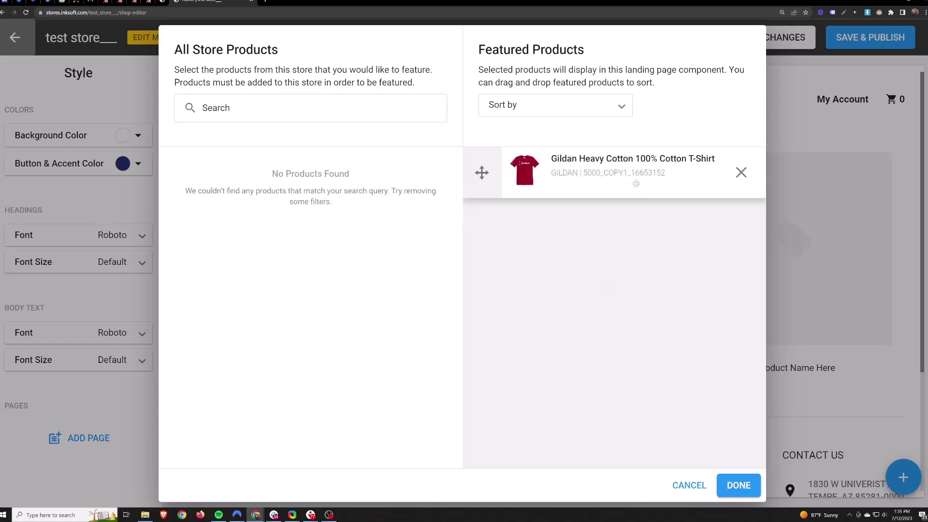
click(744, 491)
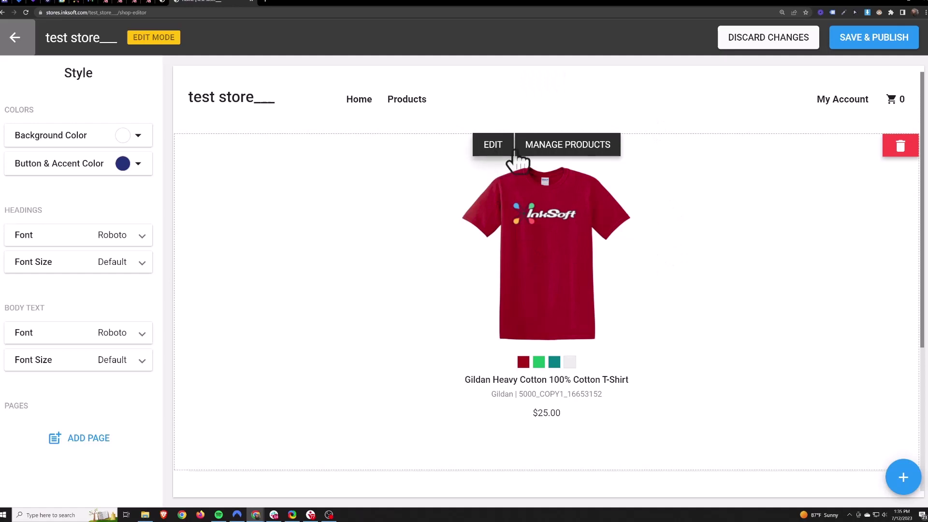
- View the header settings, then open Featured Products settings (Layout 3, colours and price shown)
click(542, 81)
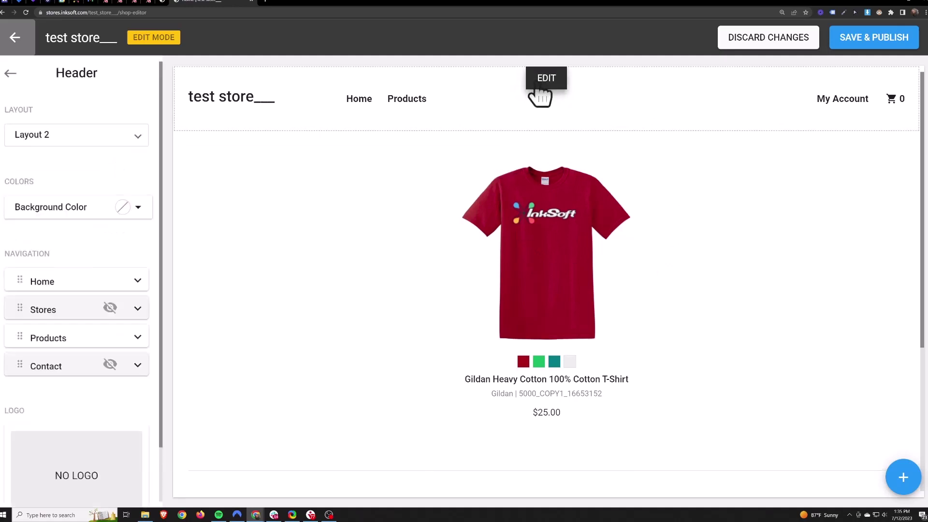
double_click(73, 74)
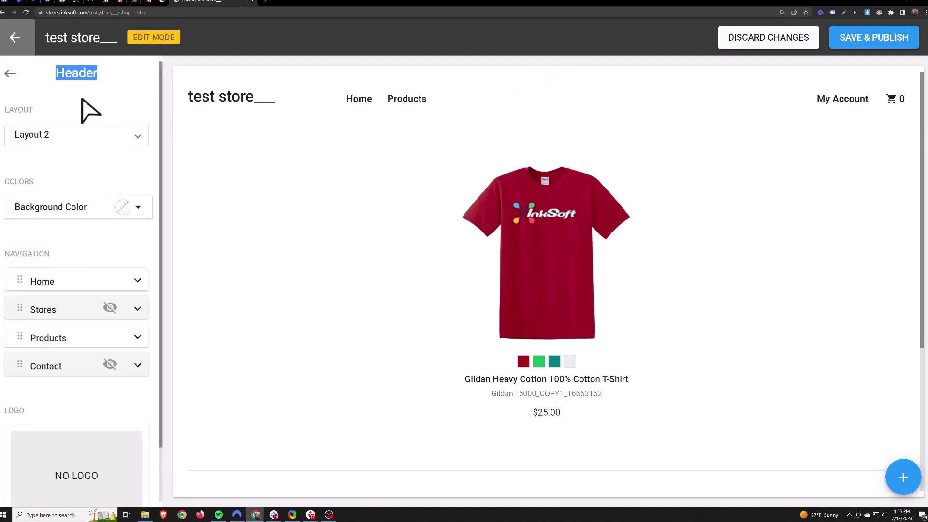
scroll(79, 174, down, 1)
scroll(82, 193, up, 1)
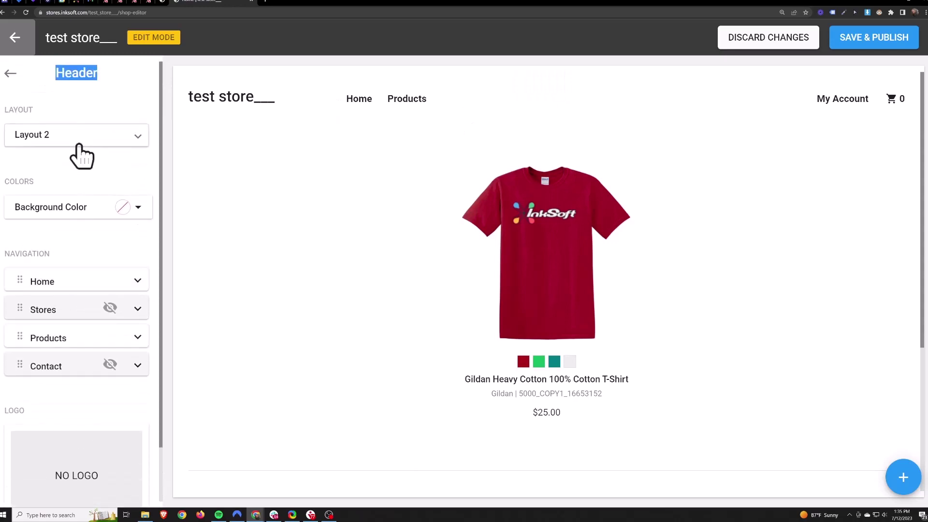
click(82, 108)
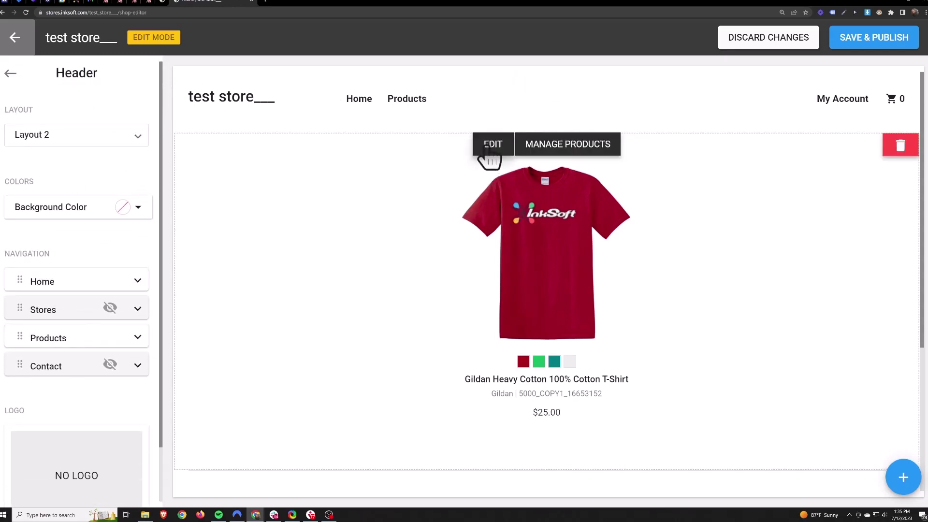
click(488, 149)
- Open the All Components panel and browse its Fundraiser, Content Block and Call to Action layouts
scroll(72, 252, down, 2)
scroll(86, 217, up, 2)
mouse_move(415, 193)
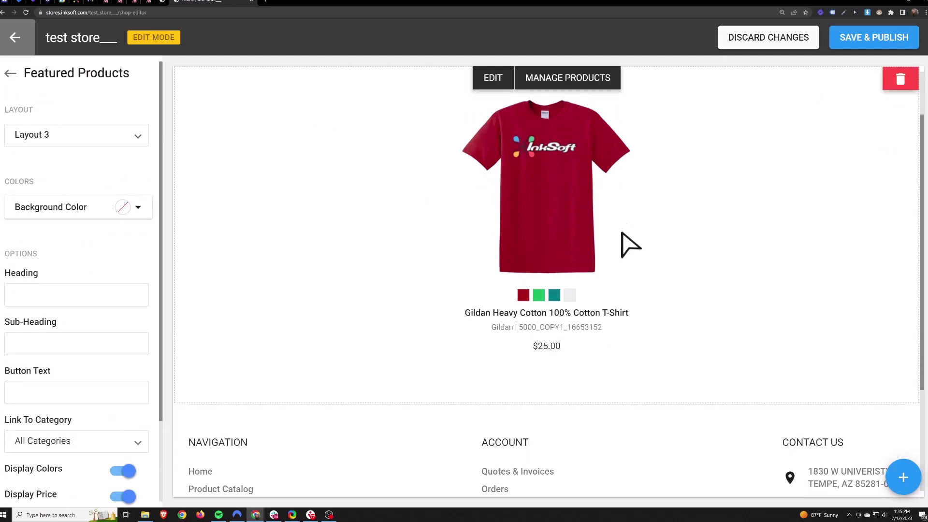
click(904, 479)
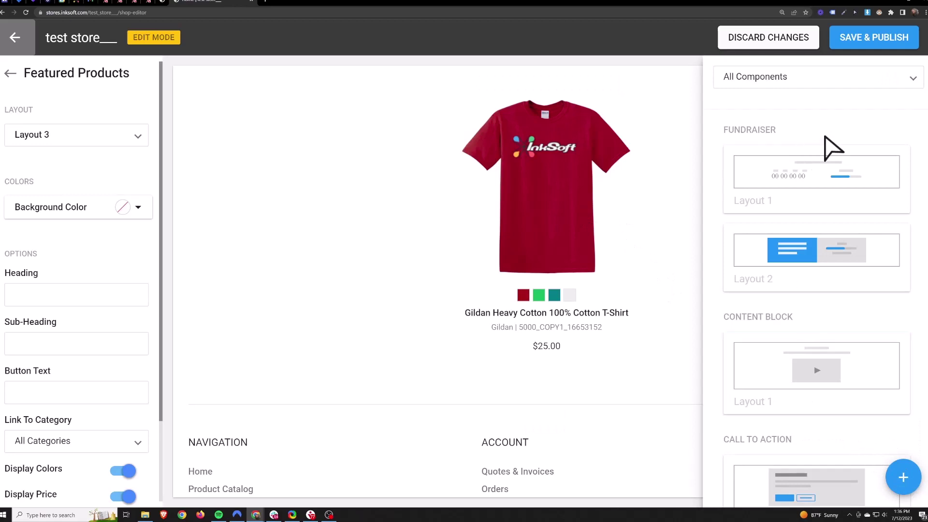
scroll(821, 183, down, 7)
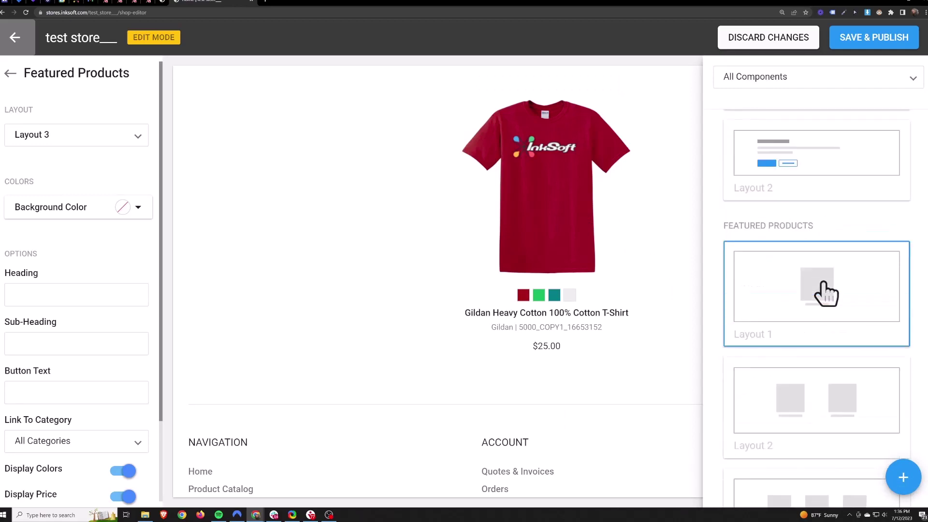
scroll(824, 290, up, 7)
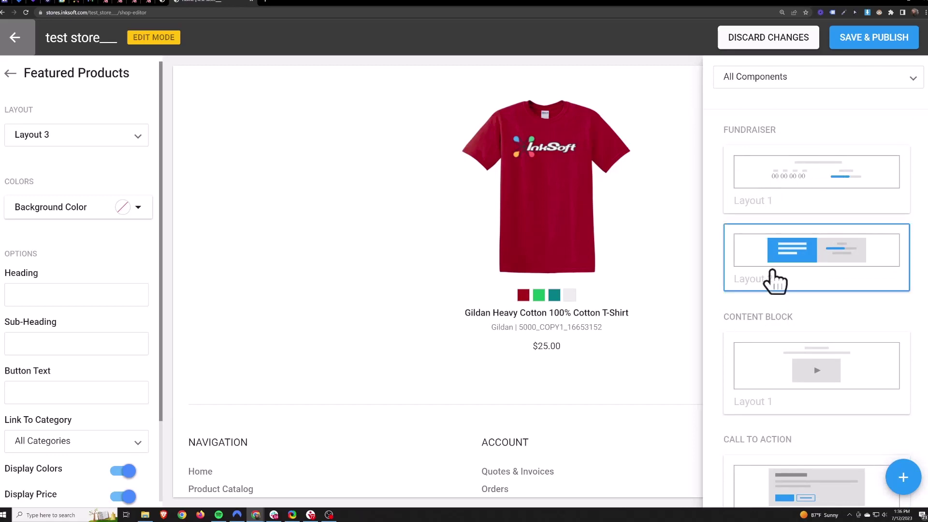
- Add Fundraiser Layout 1 and give it a very pale pink background
click(825, 183)
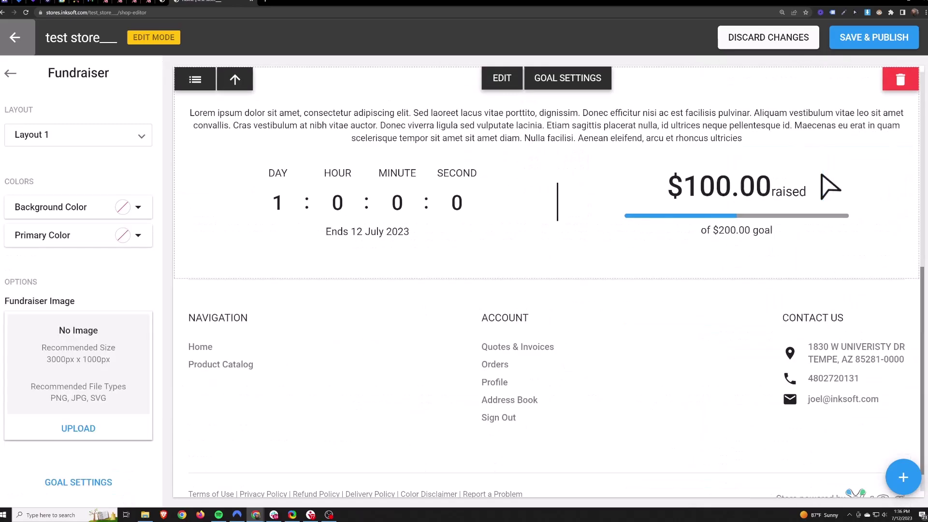
double_click(129, 75)
click(99, 98)
click(85, 144)
click(108, 112)
click(80, 207)
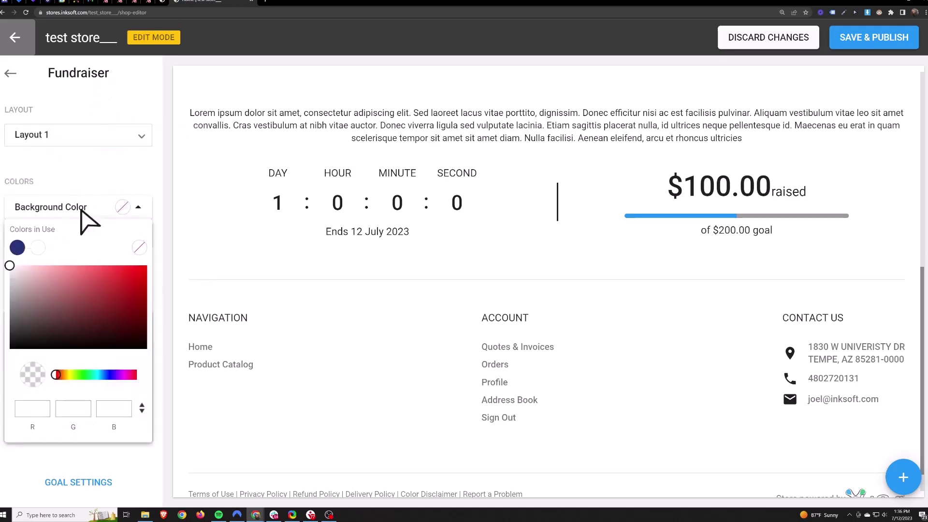
mouse_move(16, 270)
mouse_down()
mouse_move(103, 277)
mouse_move(10, 265)
mouse_up()
click(68, 207)
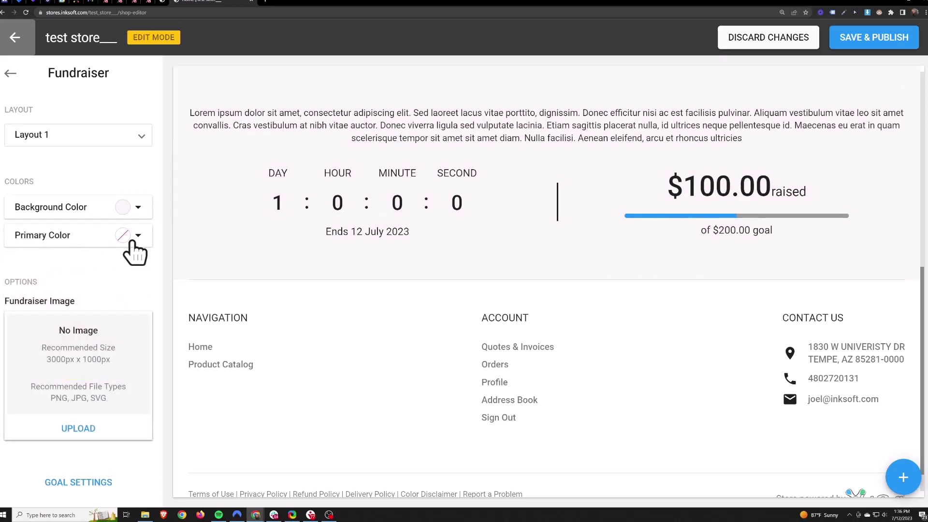
- Set the fundraiser's primary colour to red for the progress bar
click(95, 245)
mouse_move(77, 341)
mouse_down()
mouse_move(69, 347)
mouse_move(46, 324)
mouse_move(151, 315)
mouse_move(94, 321)
mouse_up()
click(92, 176)
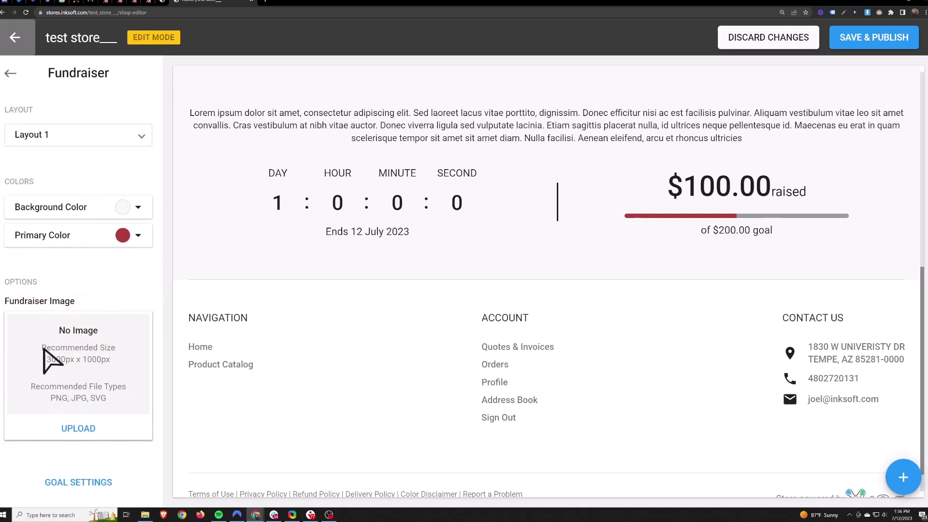
drag(42, 348, 105, 362)
click(82, 372)
drag(47, 362, 119, 362)
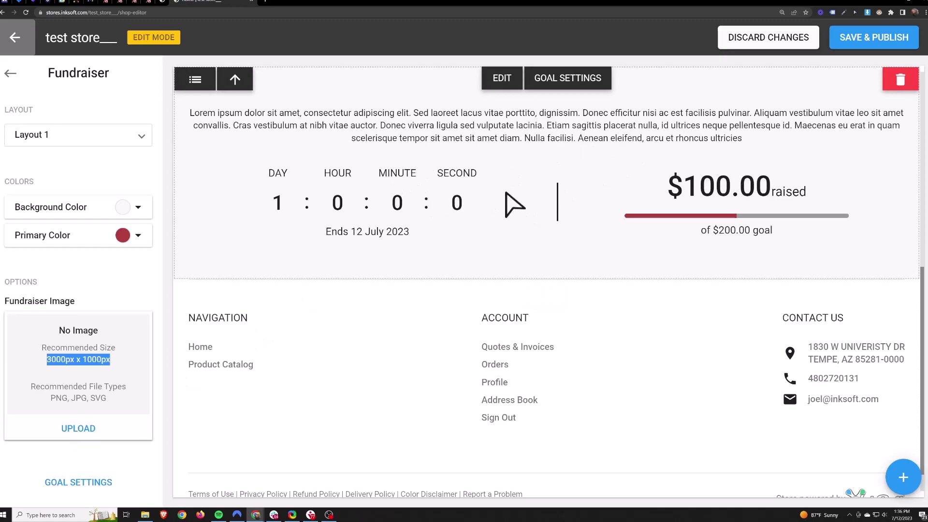
- Choose a Financial Goal and set the goal amount to $15000
click(74, 482)
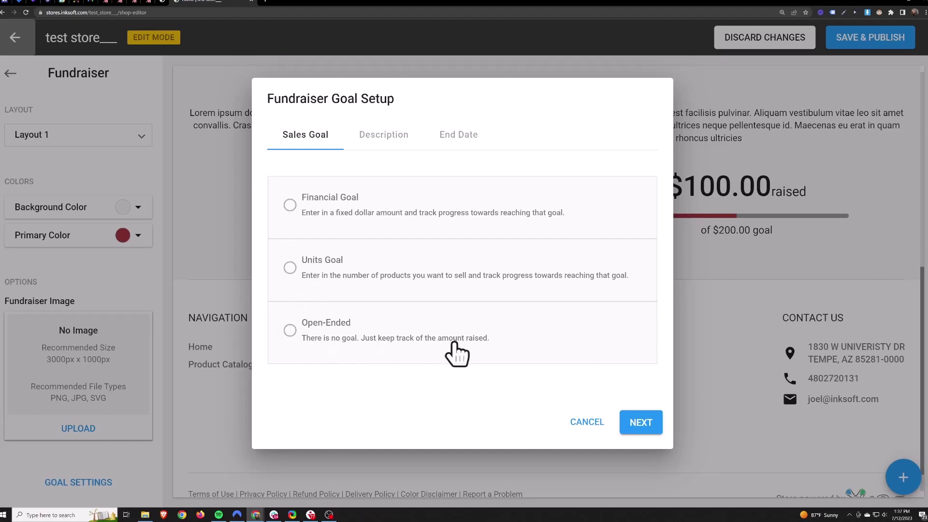
click(291, 205)
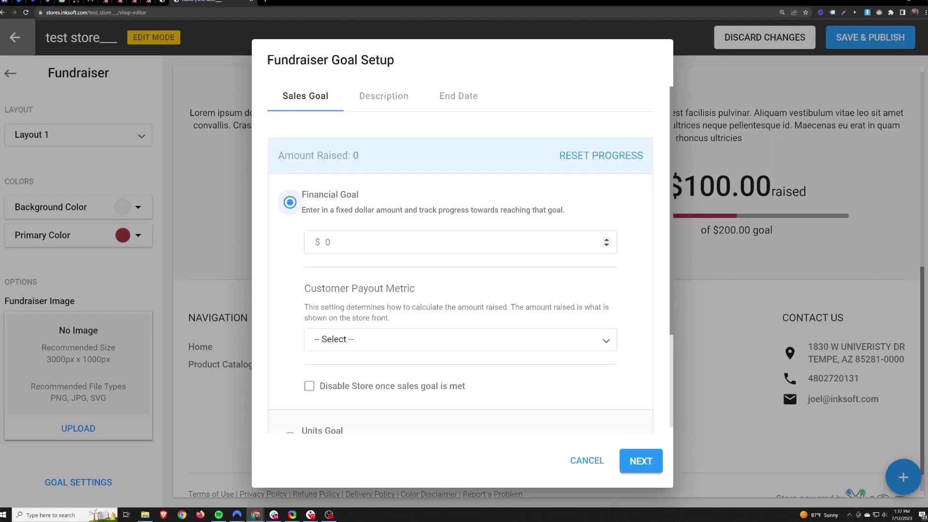
click(314, 245)
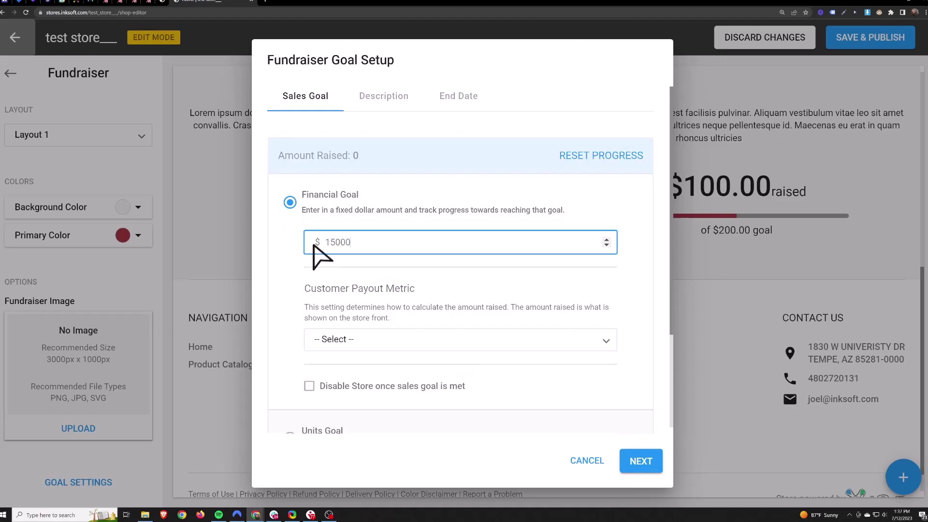
drag(307, 289, 417, 288)
click(447, 291)
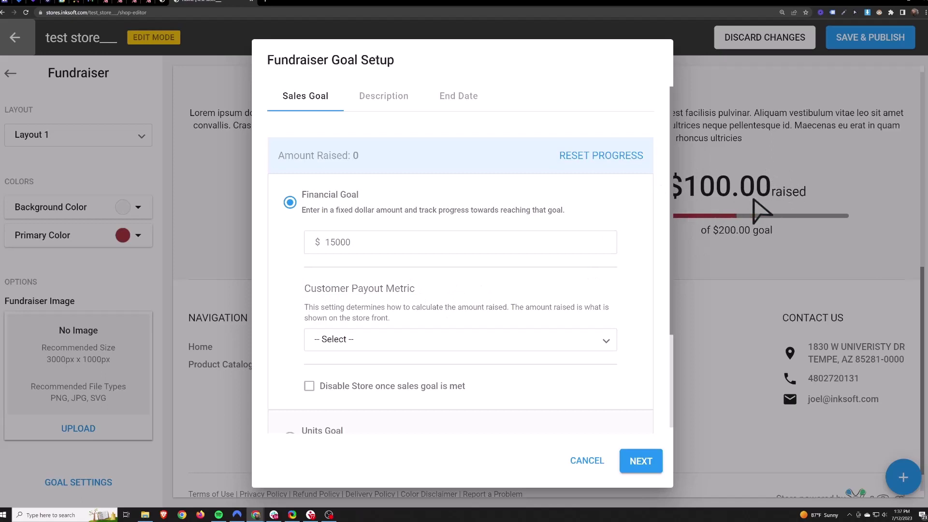
- Set the customer payout metric to Amount Per Unit at $5.00, then continue to the goal description
click(385, 344)
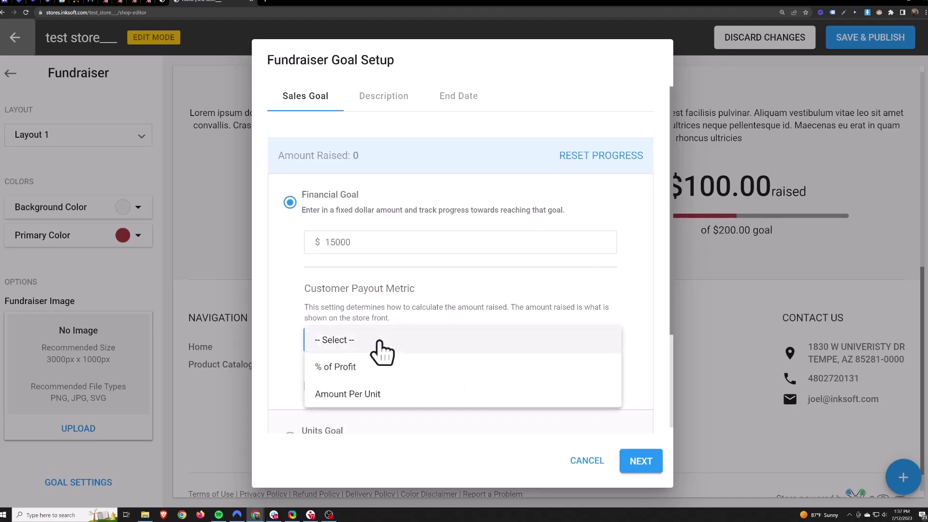
click(357, 373)
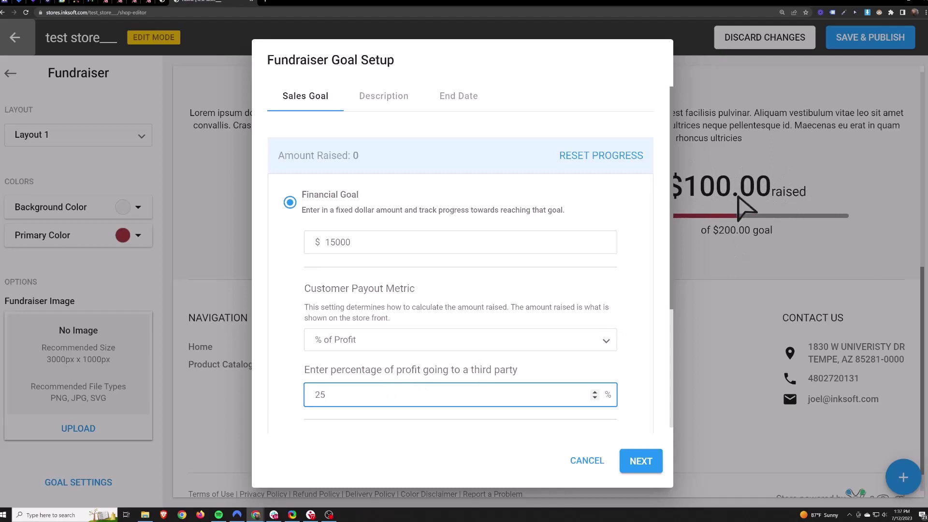
click(377, 339)
click(362, 374)
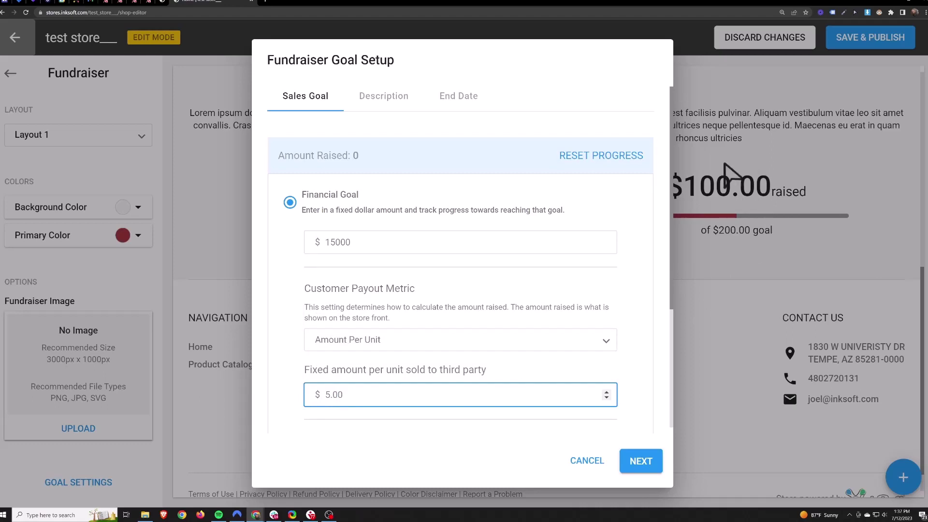
click(637, 463)
click(373, 301)
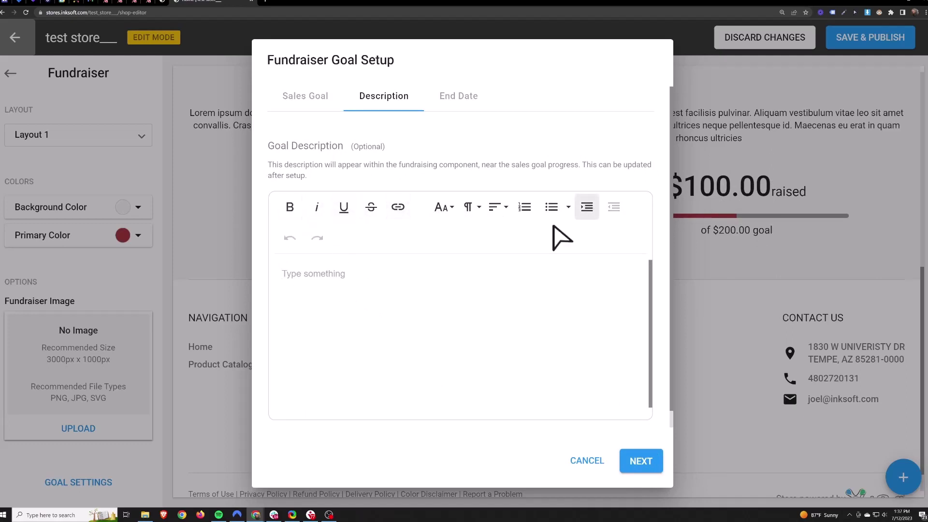
- Give the fundraiser an end date of 31 July 2023
click(641, 462)
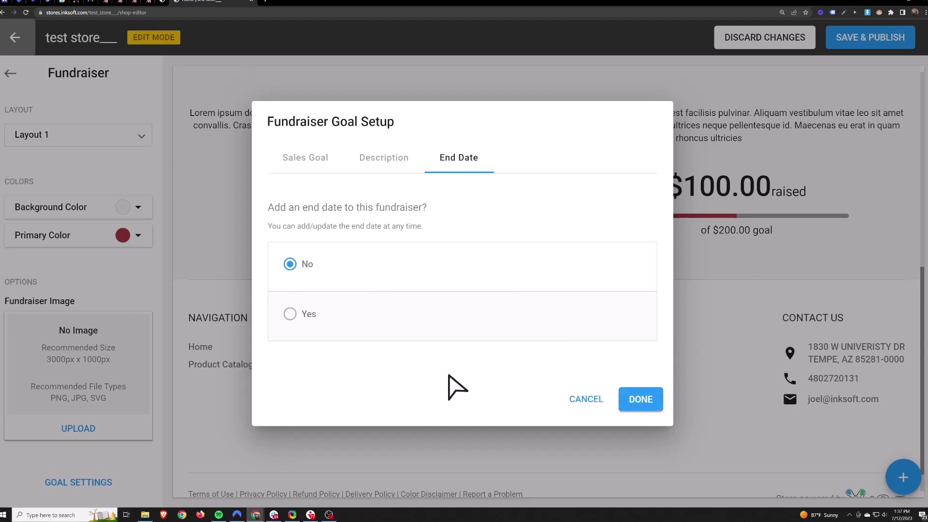
click(293, 314)
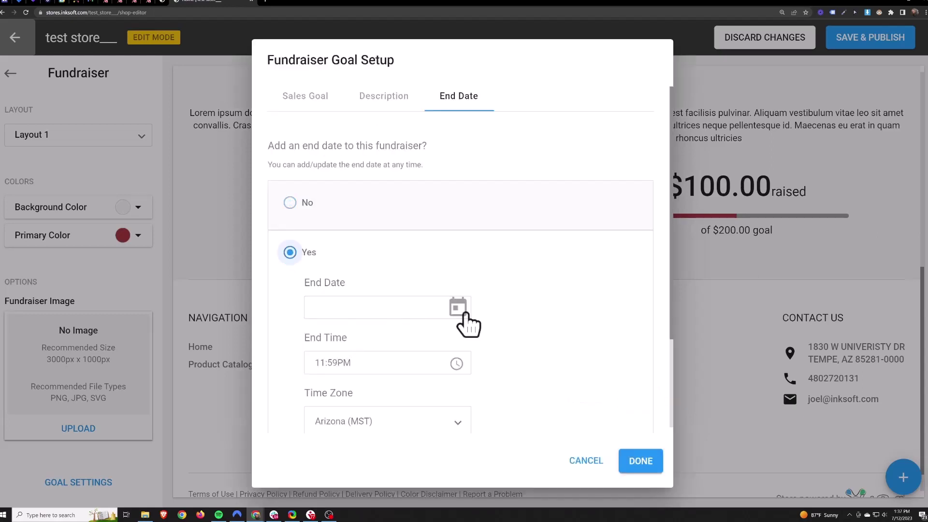
scroll(512, 301, down, 2)
click(458, 272)
click(412, 357)
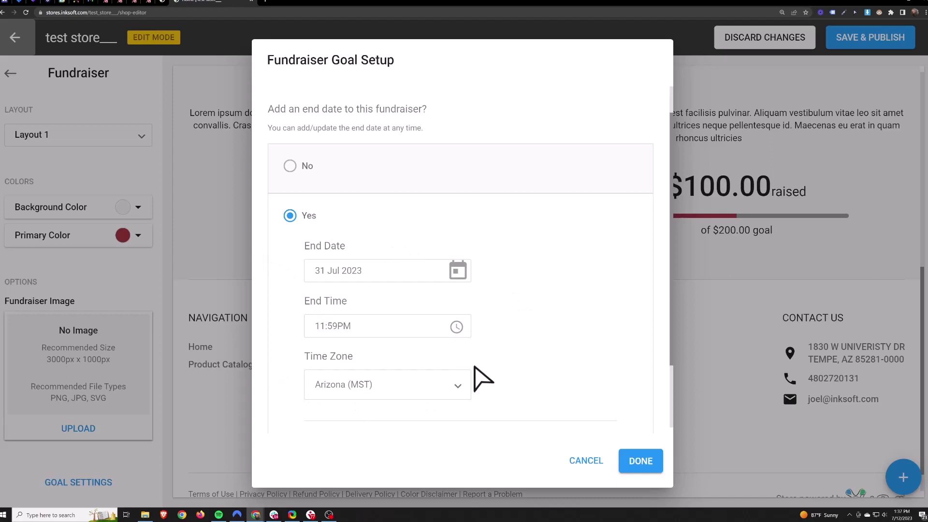
- Disable the store on the end date, turn on closing e-mail notifications, and save the goal settings
scroll(532, 302, down, 2)
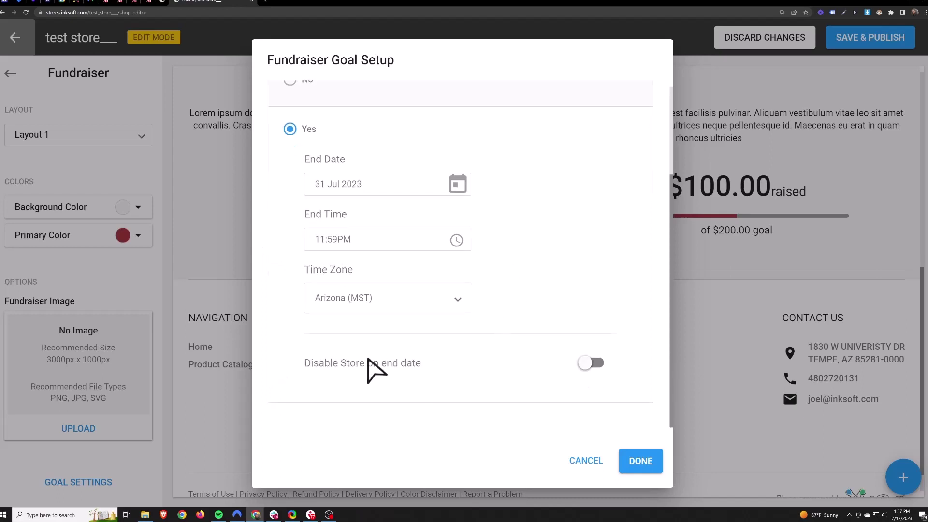
drag(304, 364, 428, 365)
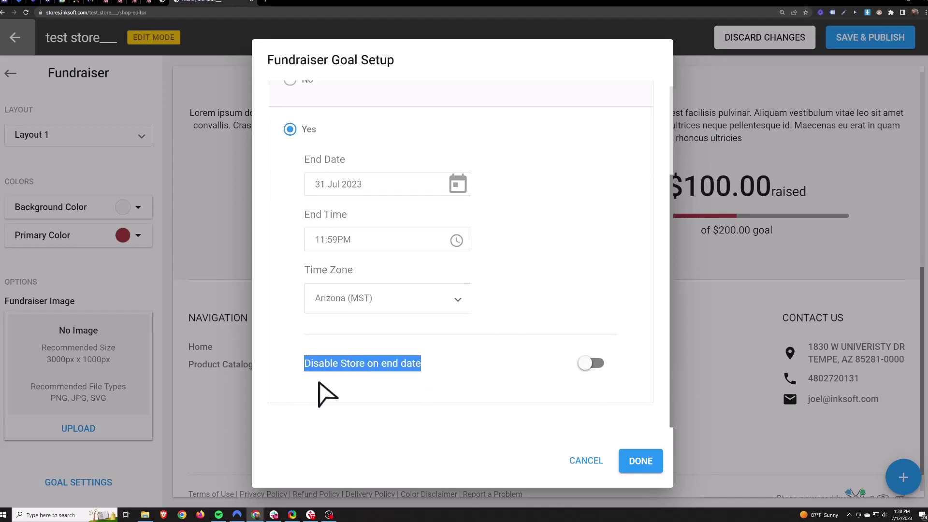
click(591, 363)
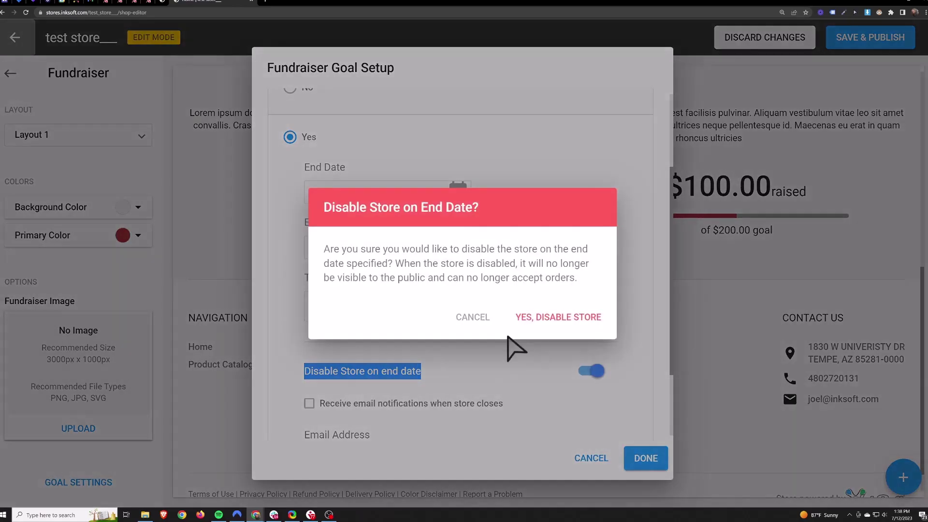
click(556, 319)
scroll(430, 358, down, 2)
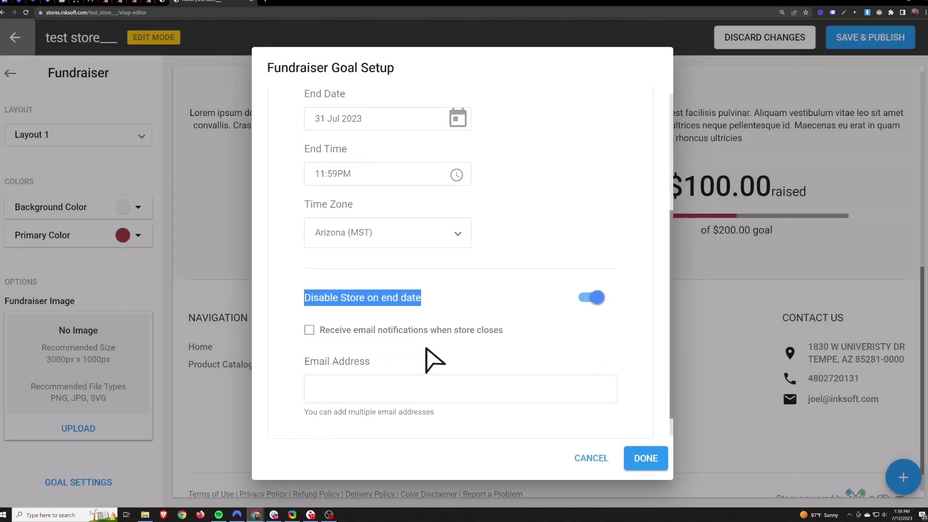
click(309, 330)
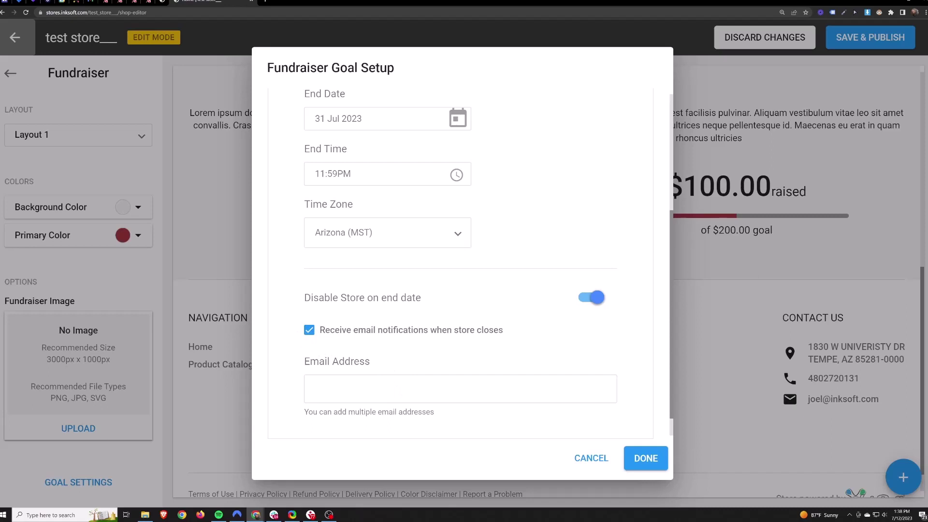
click(647, 458)
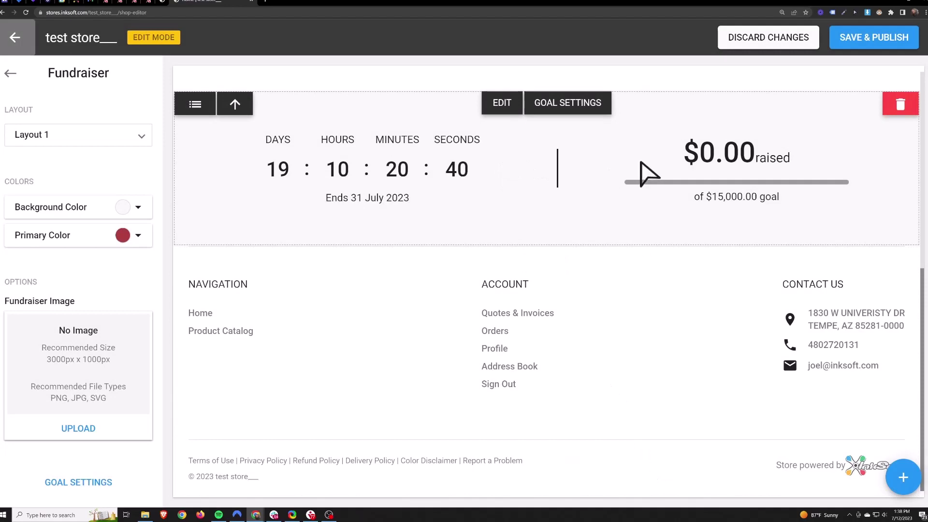
- Delete the fundraiser component and add a Content Block reading ABOUT US
click(899, 106)
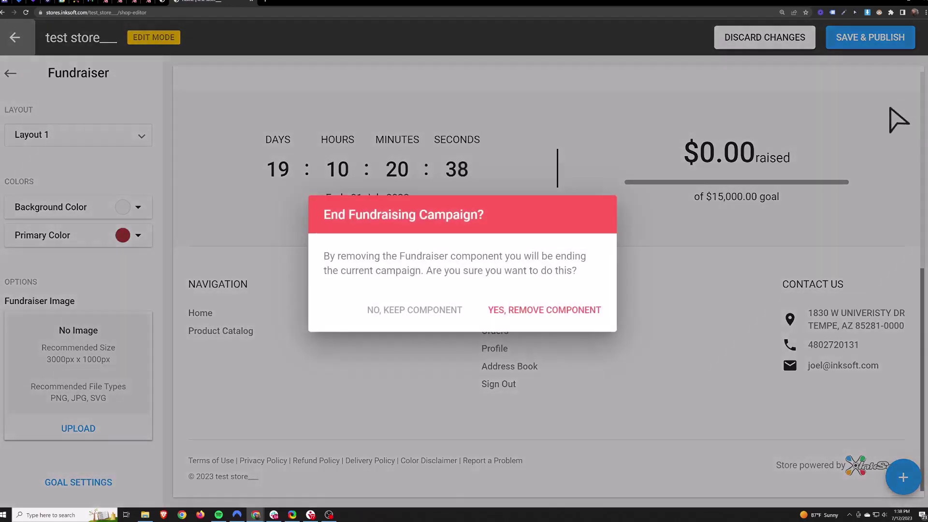
click(540, 312)
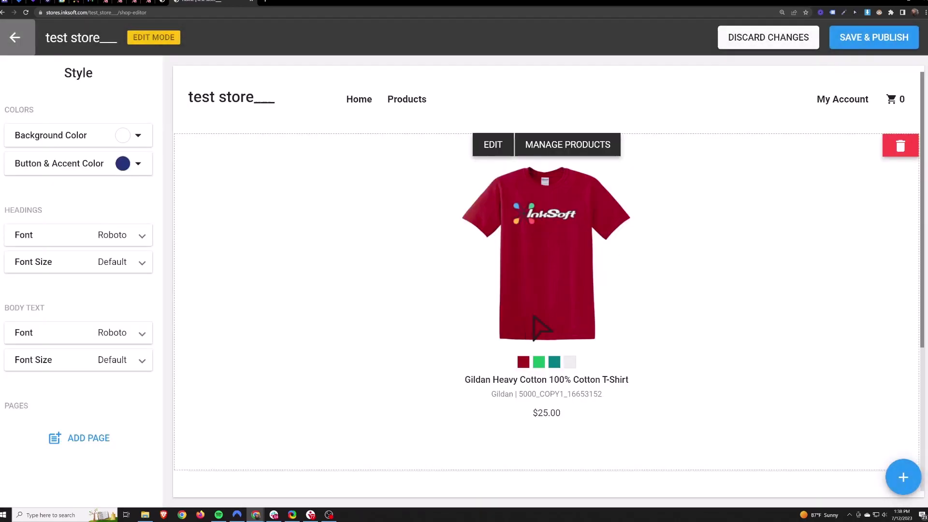
scroll(543, 321, down, 1)
click(914, 478)
scroll(808, 213, down, 1)
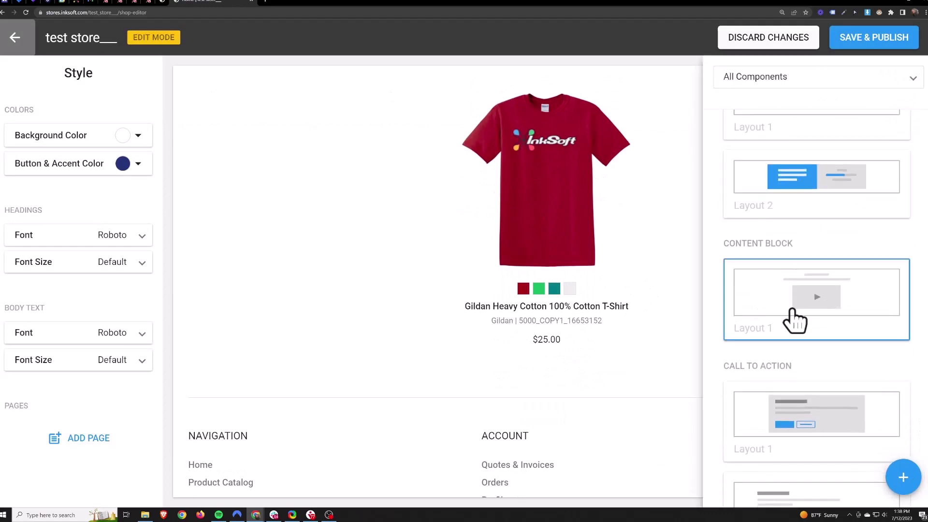
click(822, 312)
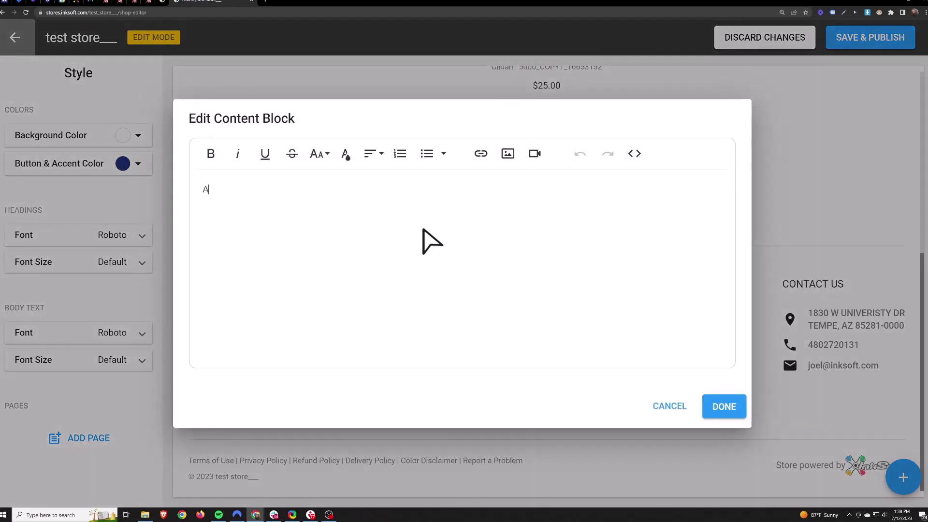
click(724, 407)
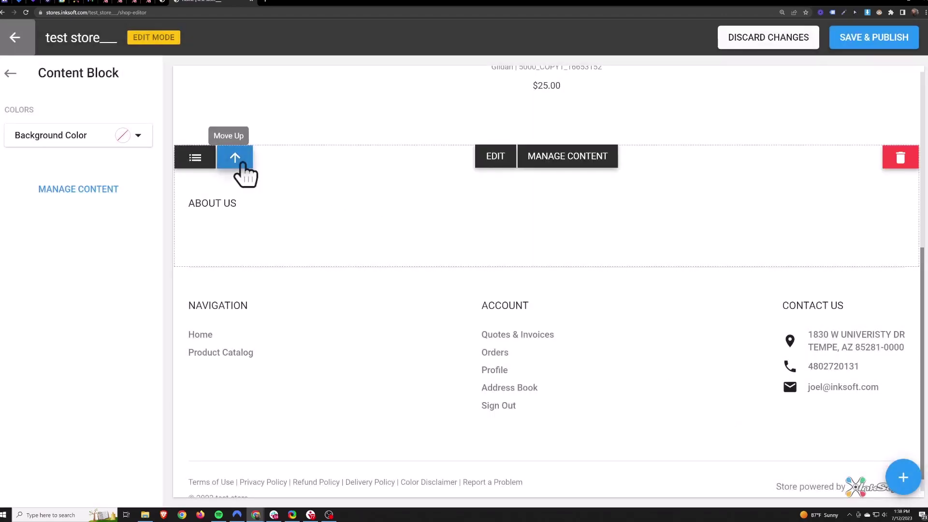
- Reorder the components so the ABOUT US block sits below Featured Products
click(237, 160)
click(237, 154)
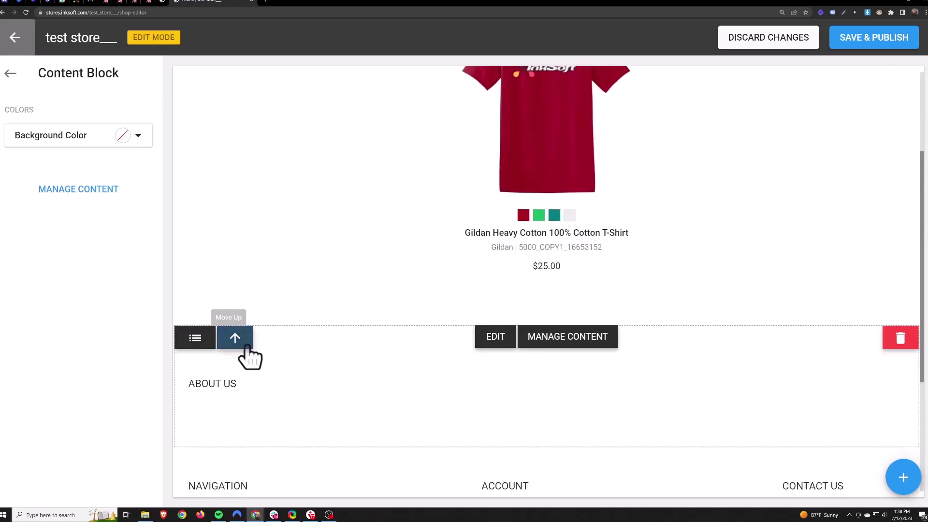
click(238, 341)
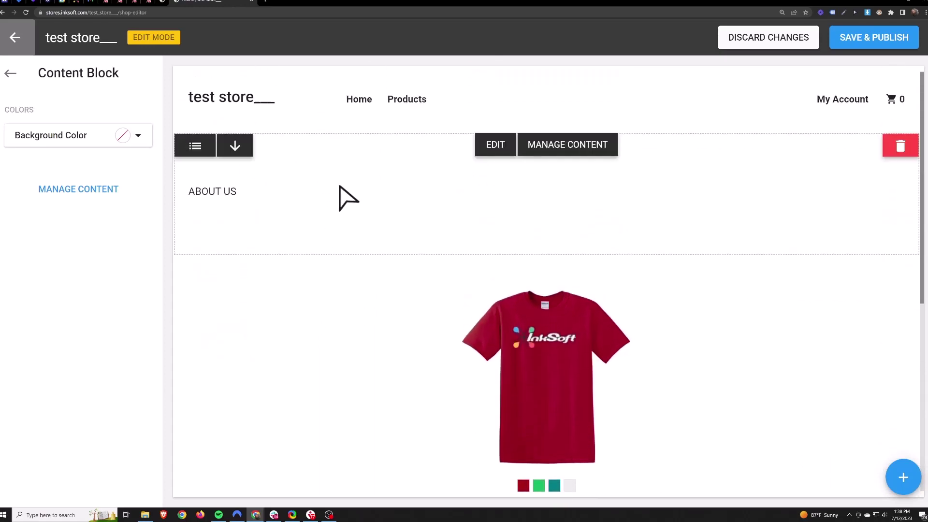
click(238, 149)
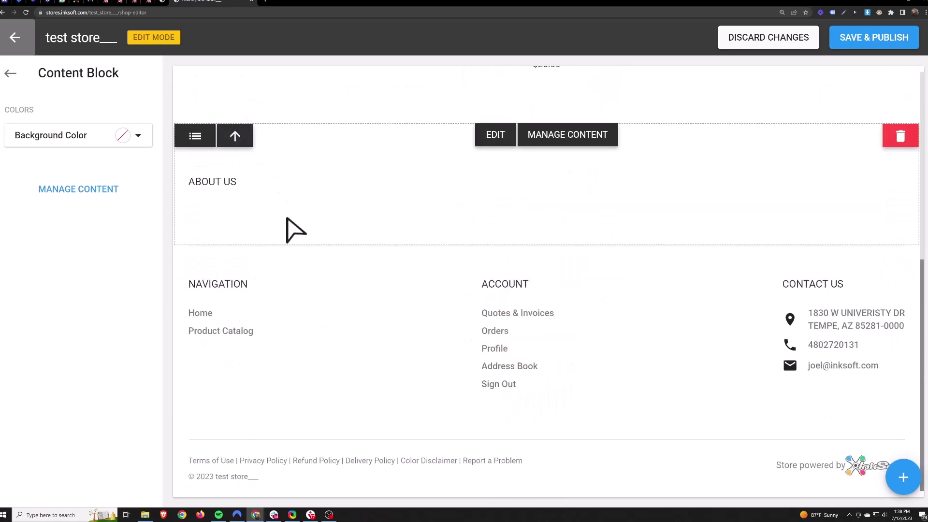
click(195, 140)
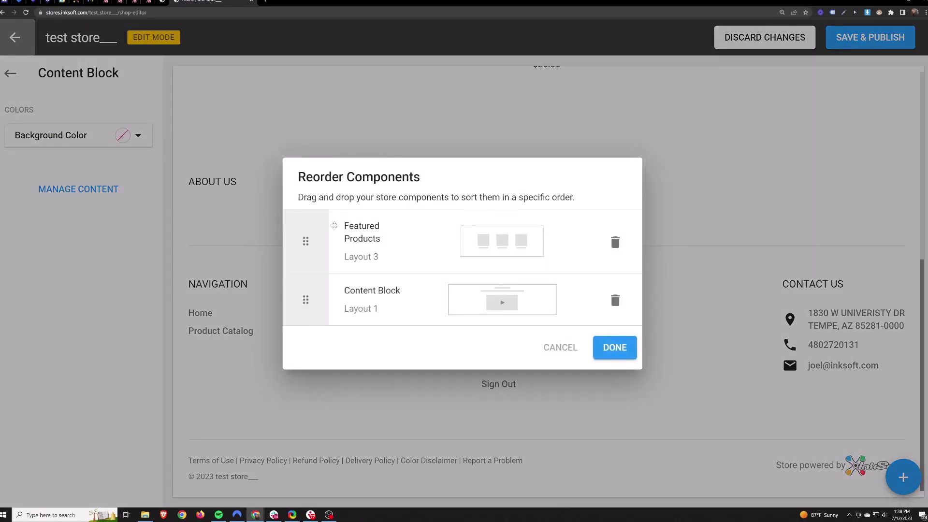
mouse_move(312, 240)
mouse_down()
mouse_move(315, 320)
mouse_move(312, 240)
mouse_up()
- Open the ABOUT US block for editing and select its text
click(610, 349)
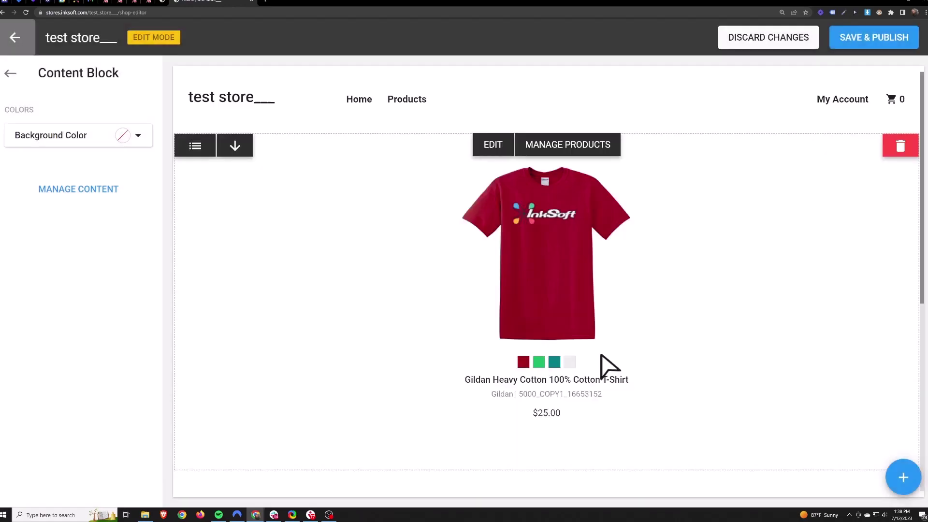
click(570, 303)
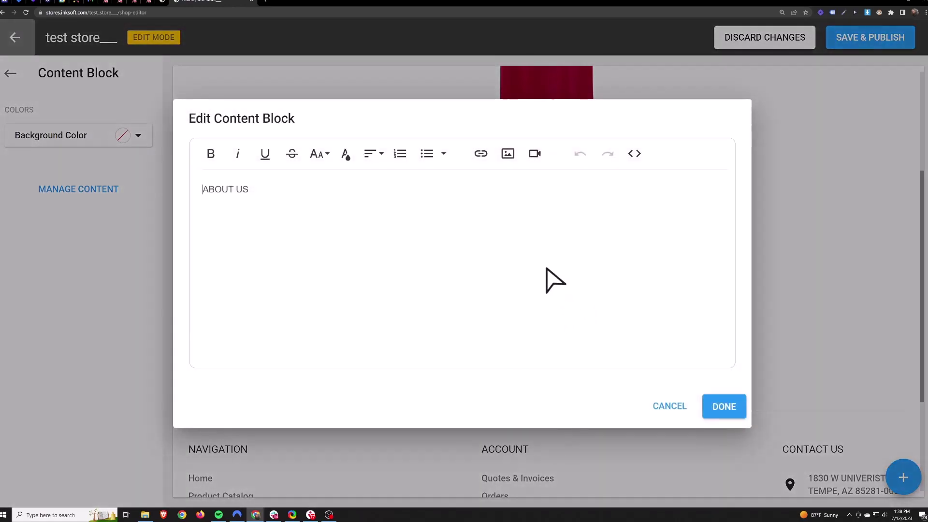
drag(305, 203, 191, 194)
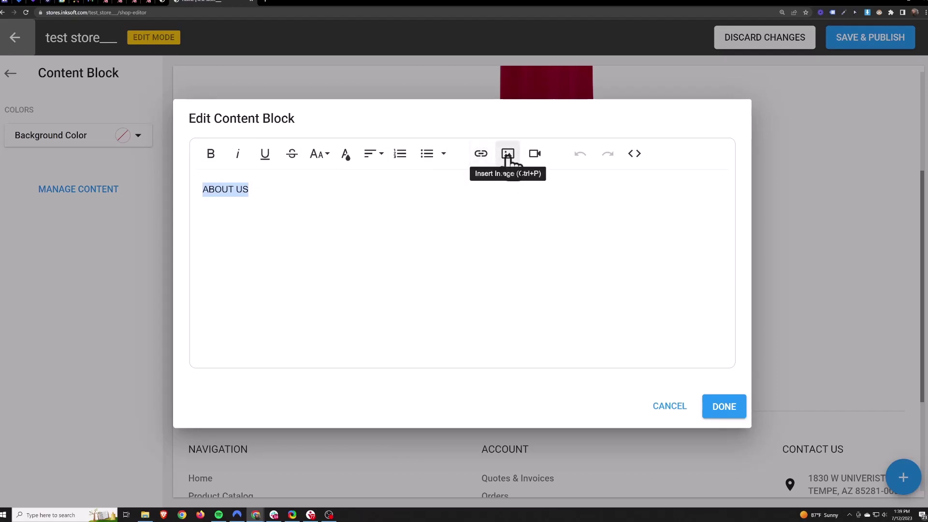
- Explore the video embed options without adding one, then select the block's HTML source
click(534, 154)
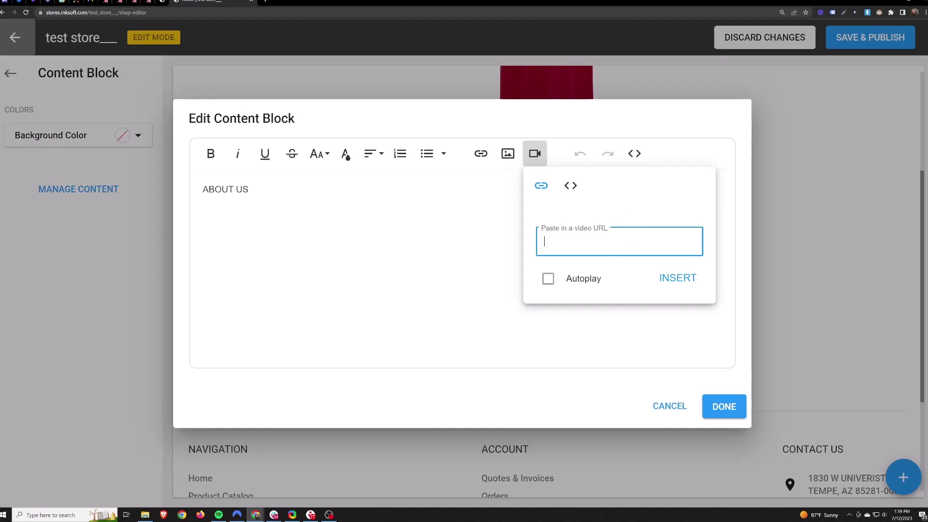
click(550, 279)
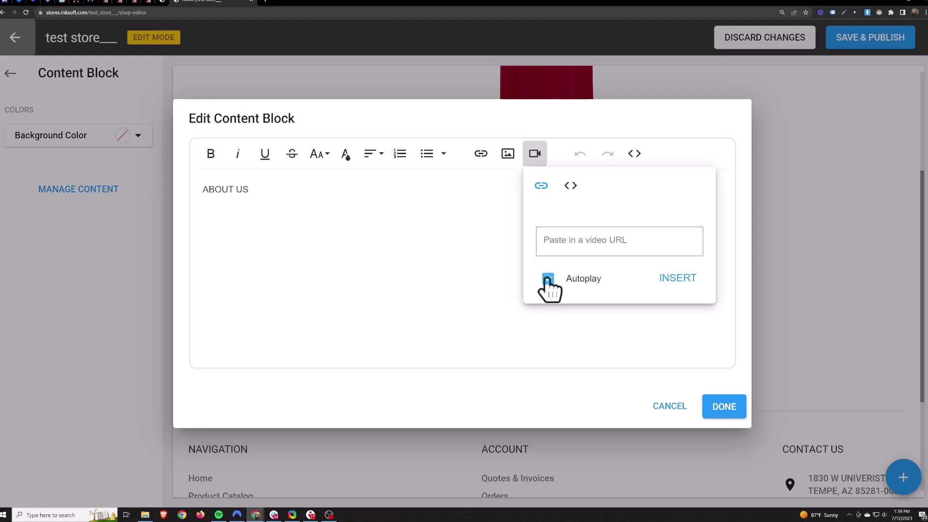
click(683, 285)
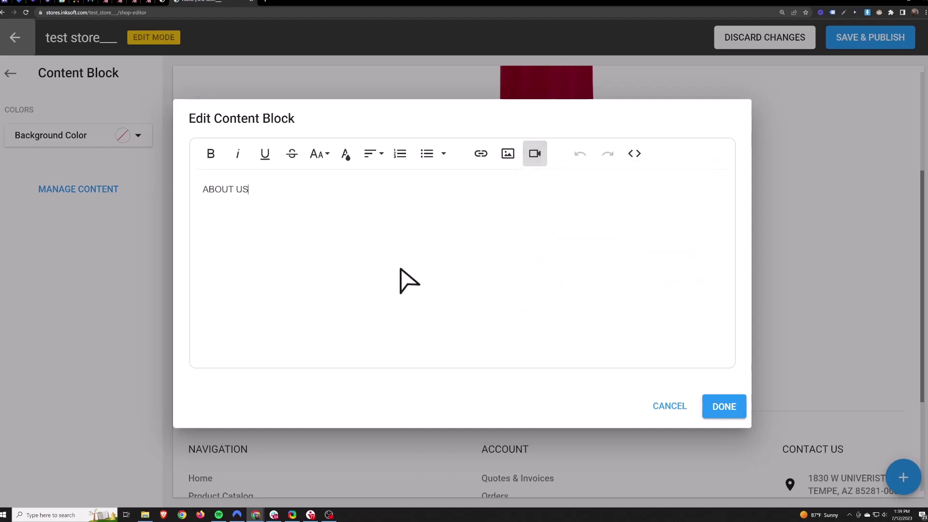
click(635, 155)
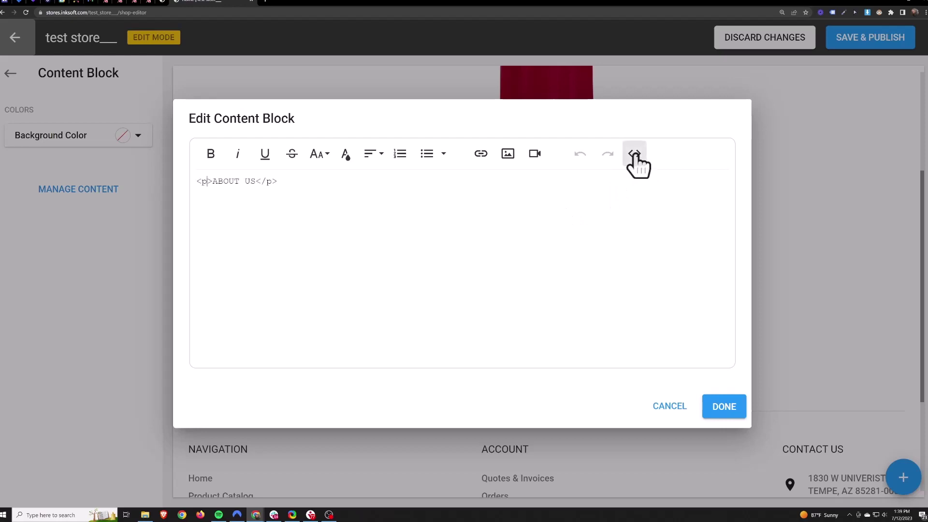
drag(279, 181, 191, 202)
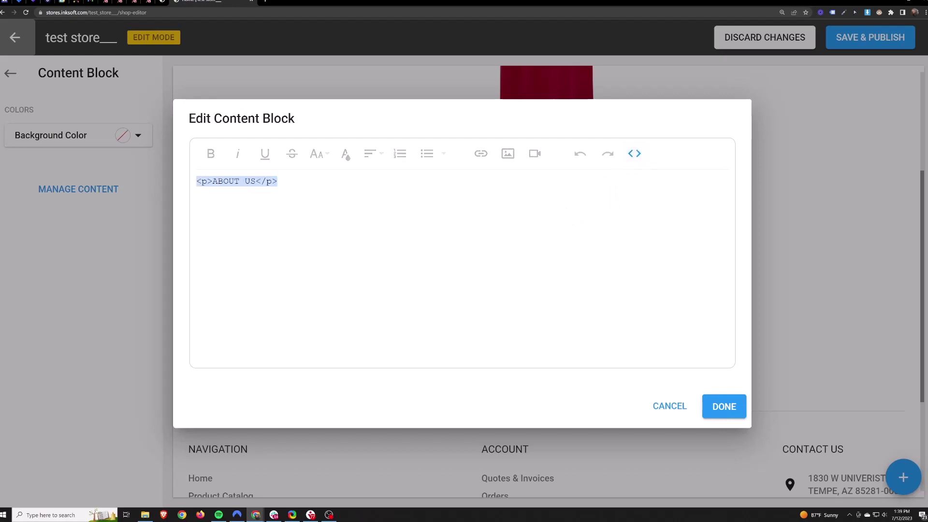
- Add a Call to Action block headed 'See Our Other Stores' with no subheading
click(723, 407)
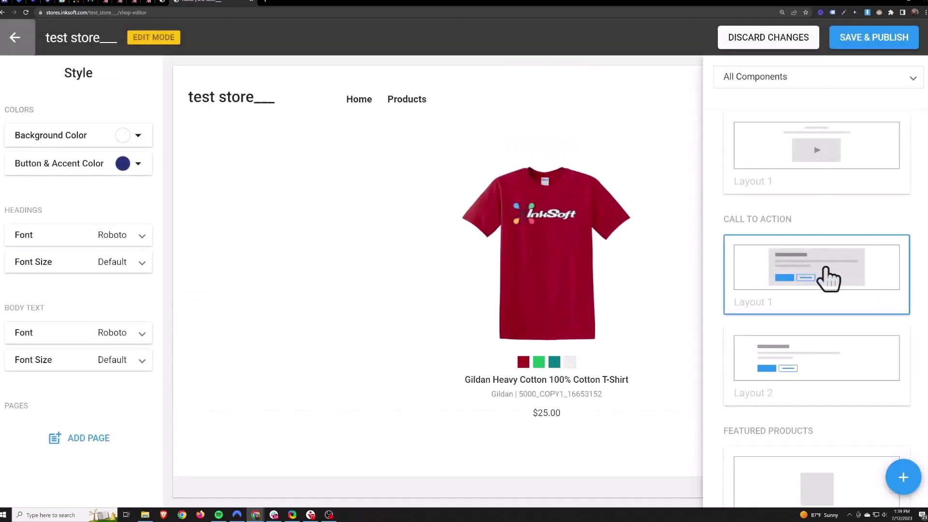
drag(825, 275, 527, 252)
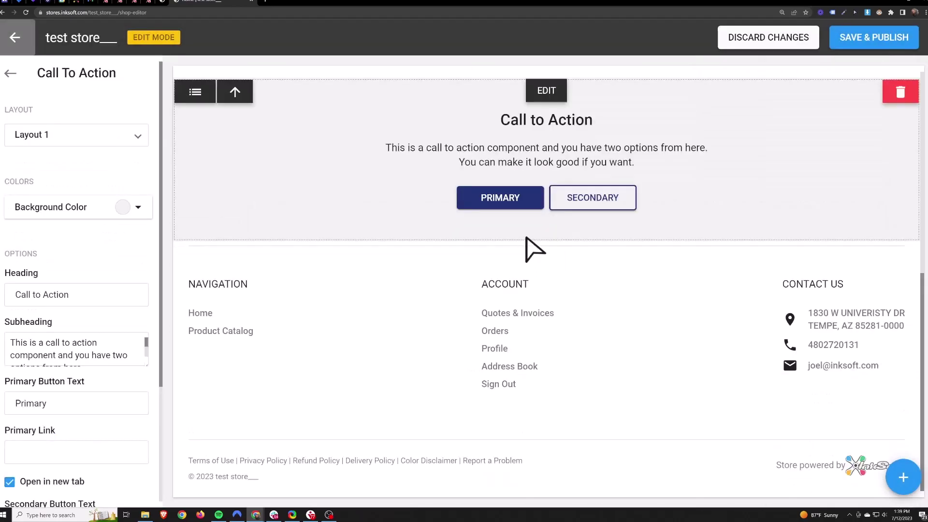
drag(10, 342, 135, 390)
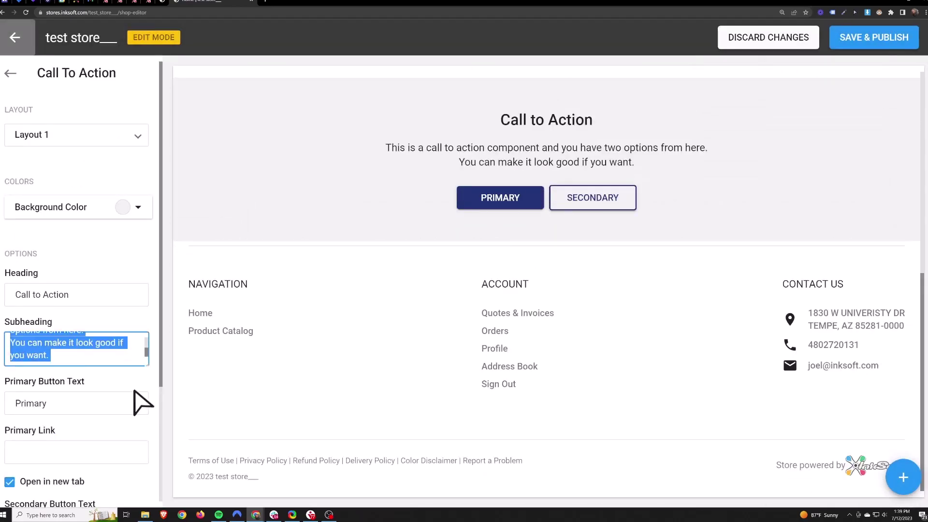
key(BackSpace)
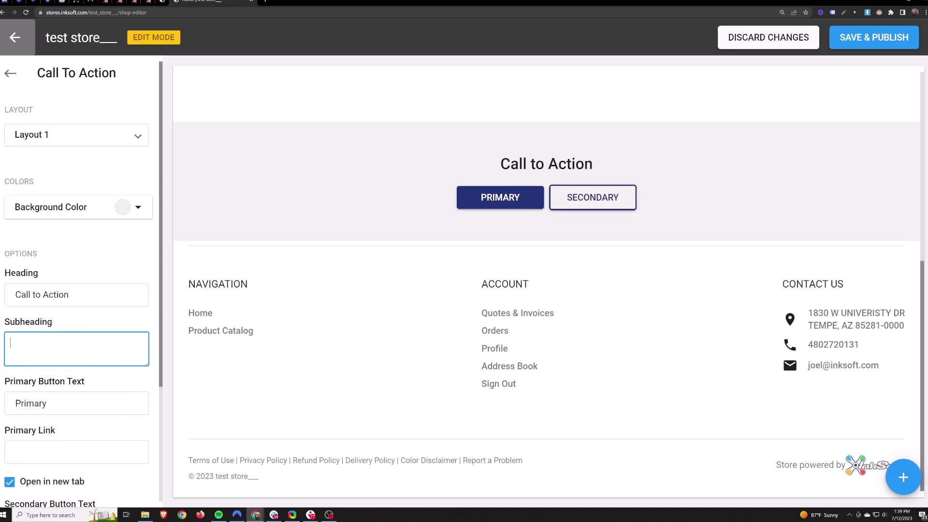
drag(11, 294, 73, 295)
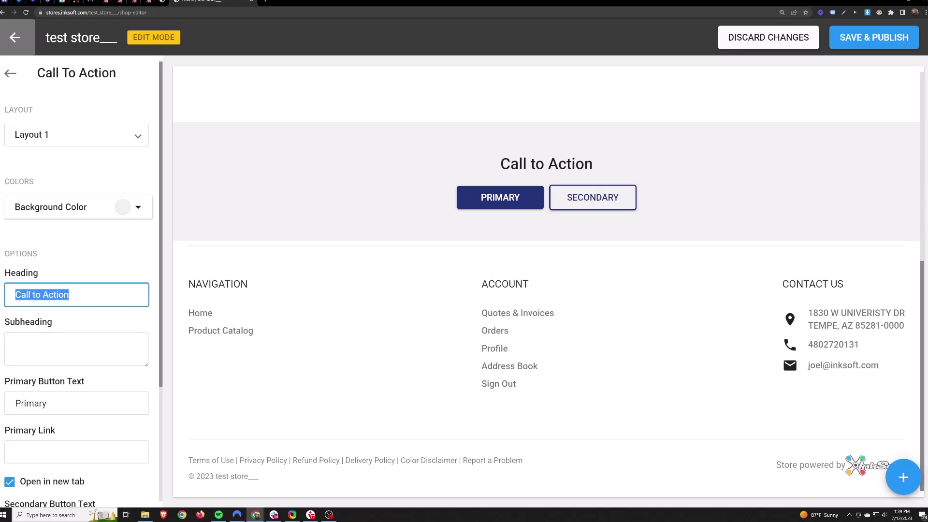
text(See Our Other Stores)
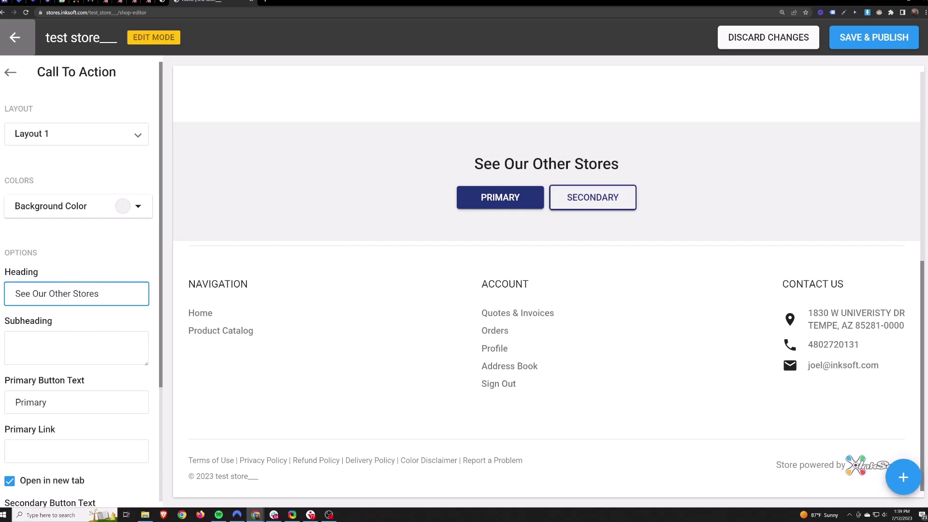
- Relabel the buttons Store 1 and Store 2, turn off new-tab opening, then delete the section
scroll(72, 314, down, 2)
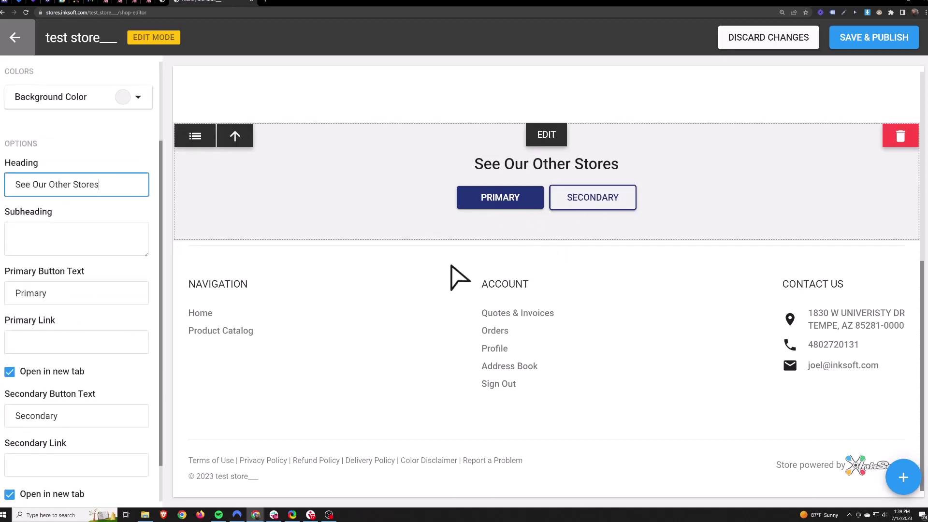
double_click(60, 284)
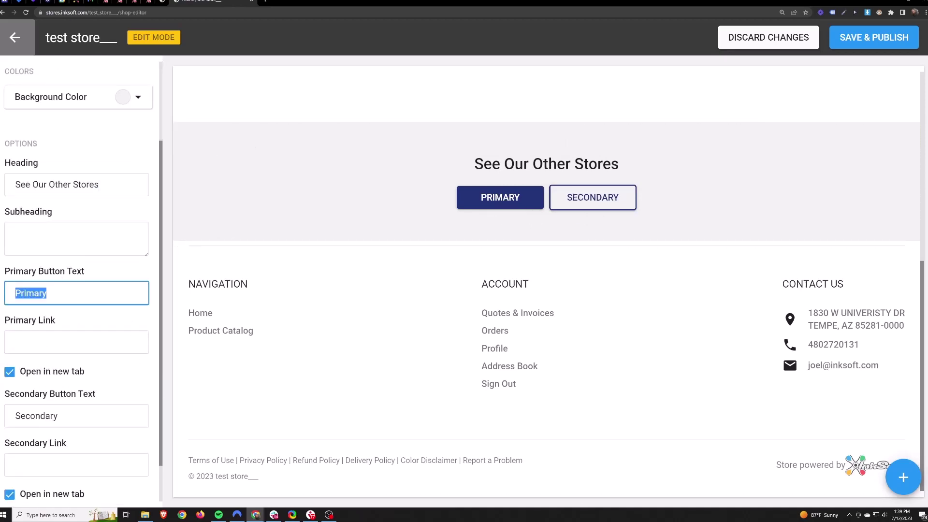
text(Store 1)
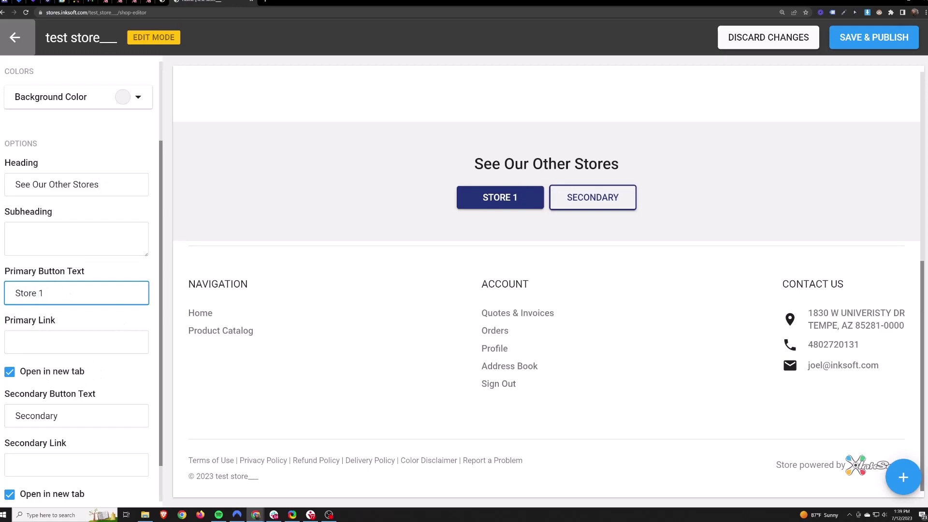
double_click(36, 415)
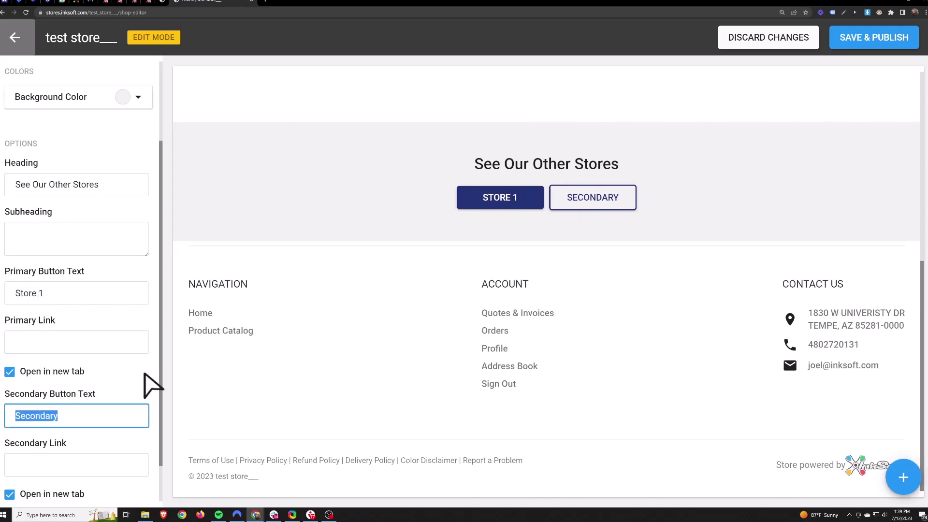
text(Store 2)
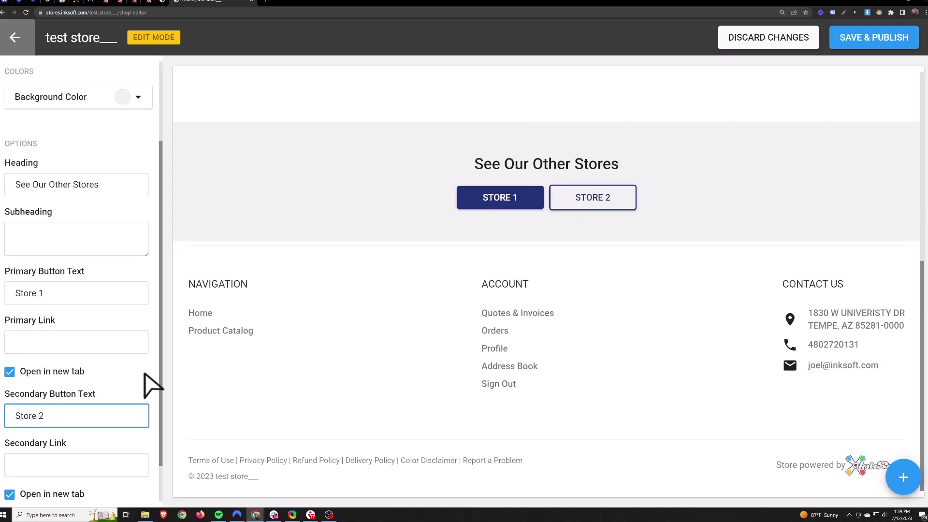
click(77, 342)
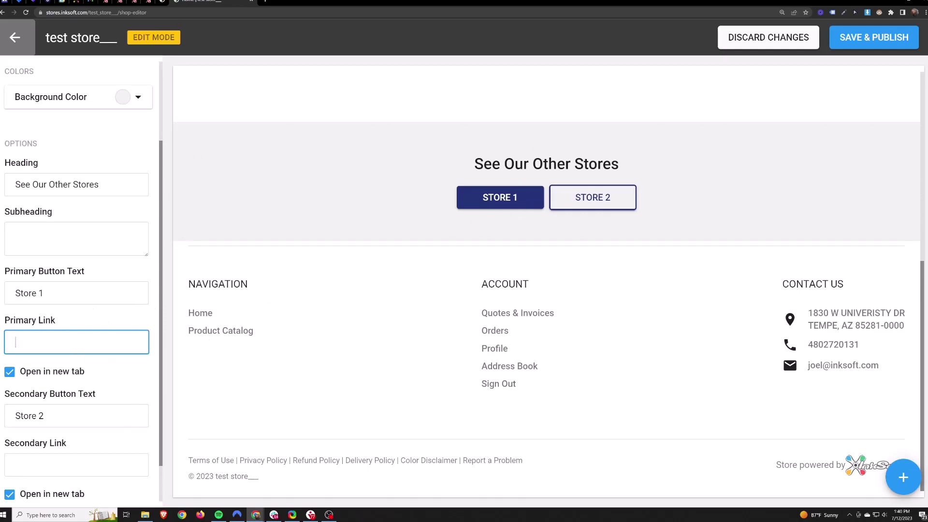
click(46, 469)
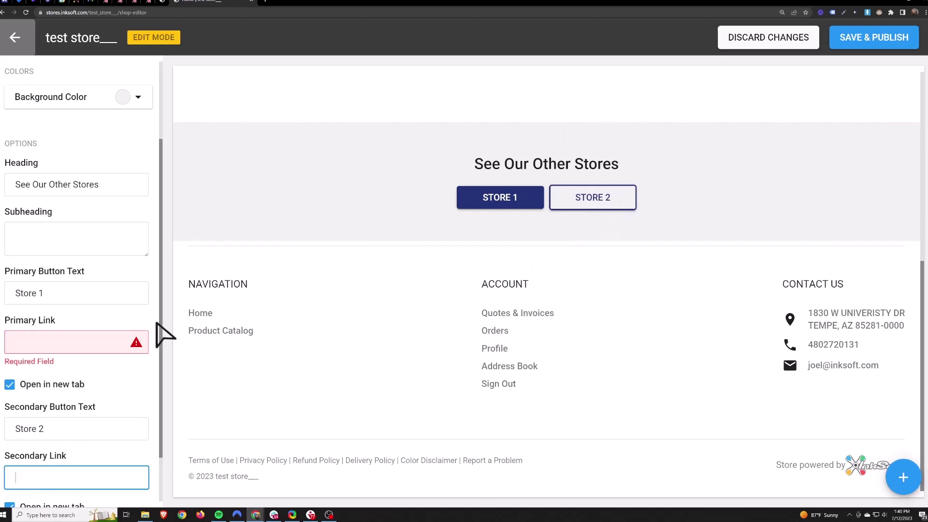
click(9, 385)
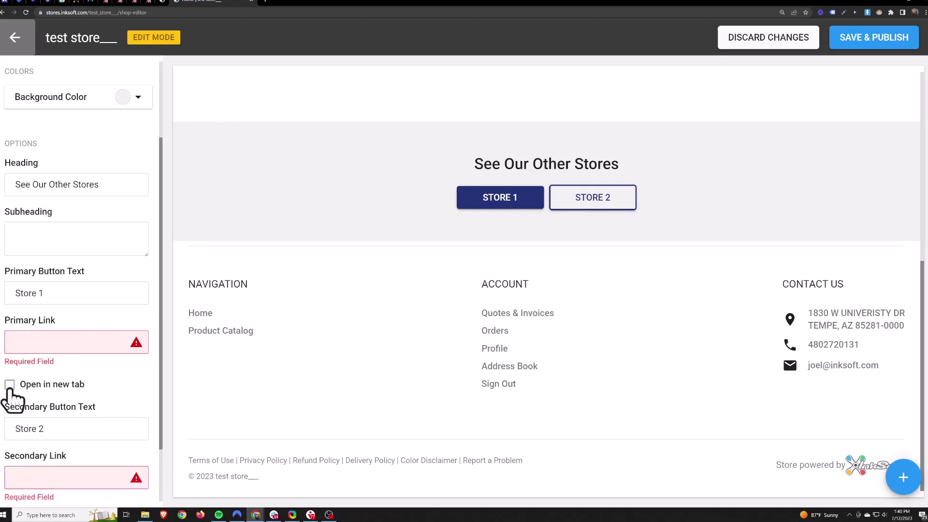
click(897, 138)
click(513, 317)
- Add Promo Bar Layout 1 with the text 'Enter Free Ship50 at checkout.'
click(900, 479)
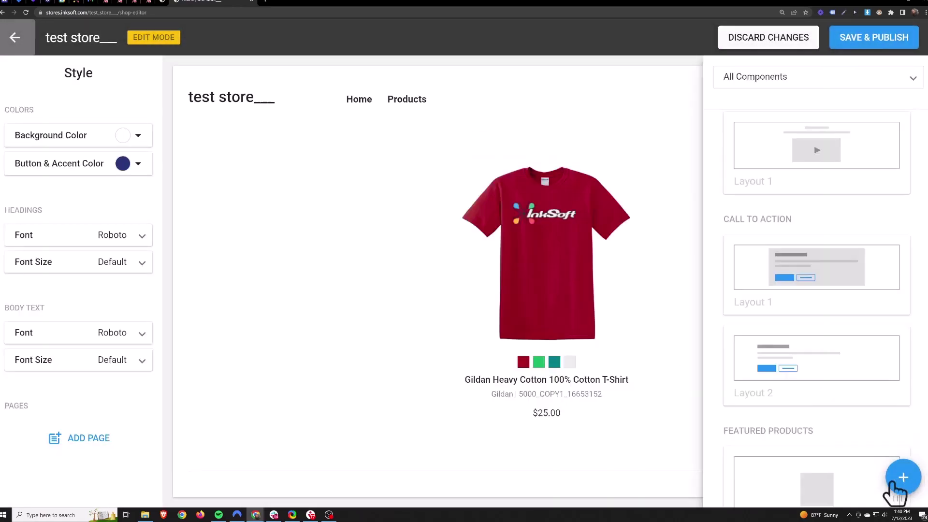
scroll(822, 316, down, 5)
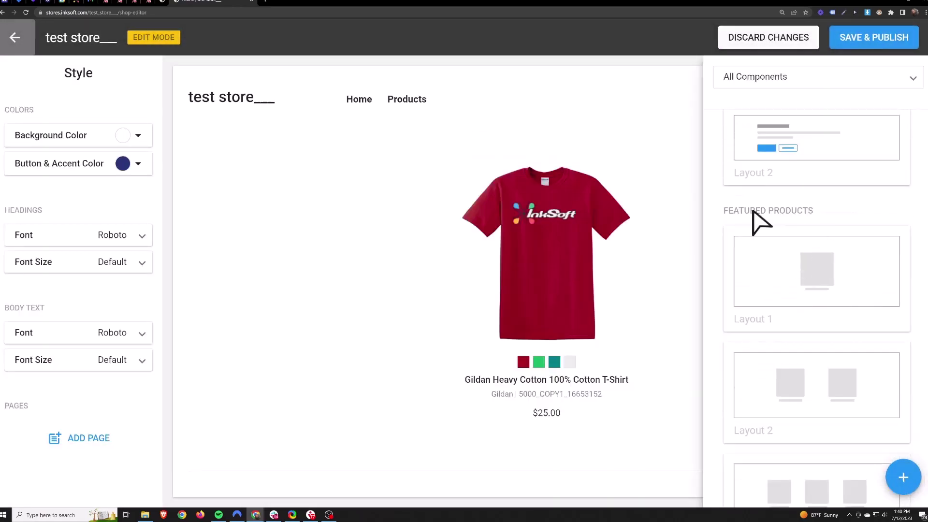
scroll(808, 282, down, 1)
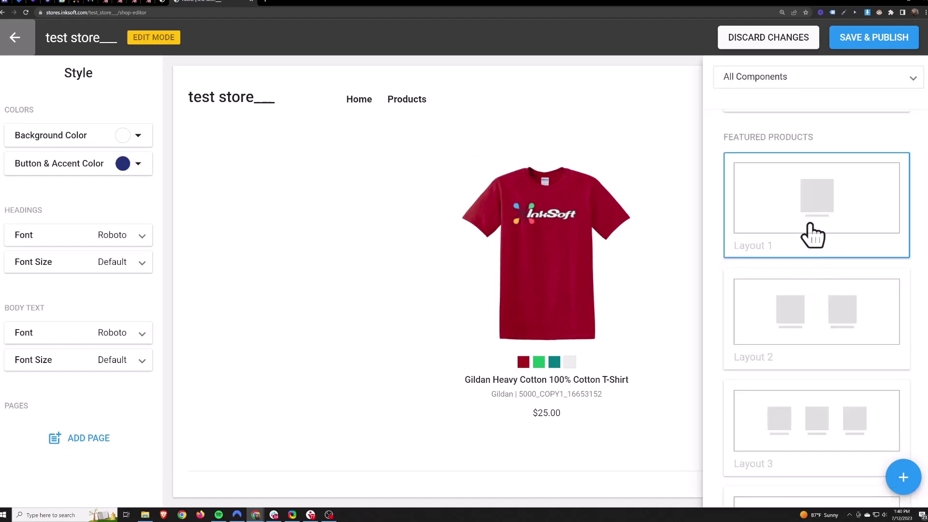
scroll(817, 423, down, 2)
scroll(812, 423, down, 3)
click(816, 388)
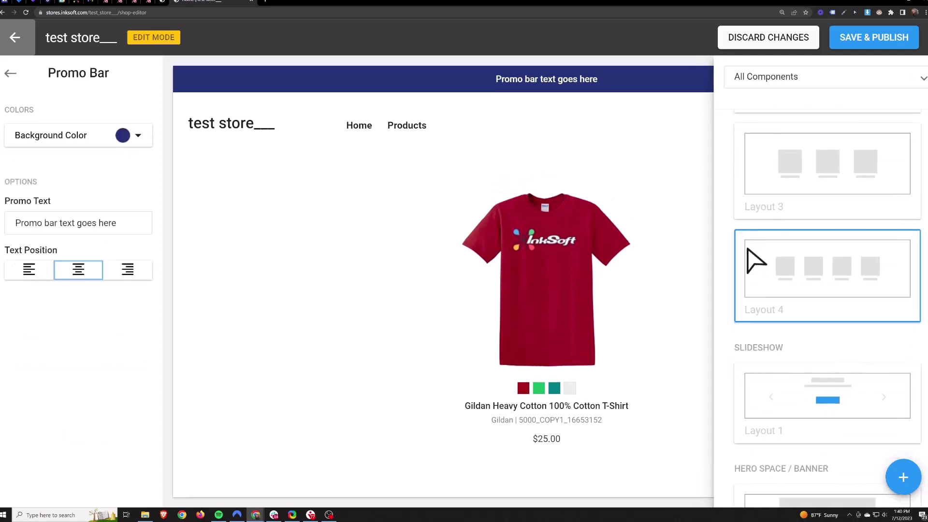
triple_click(22, 227)
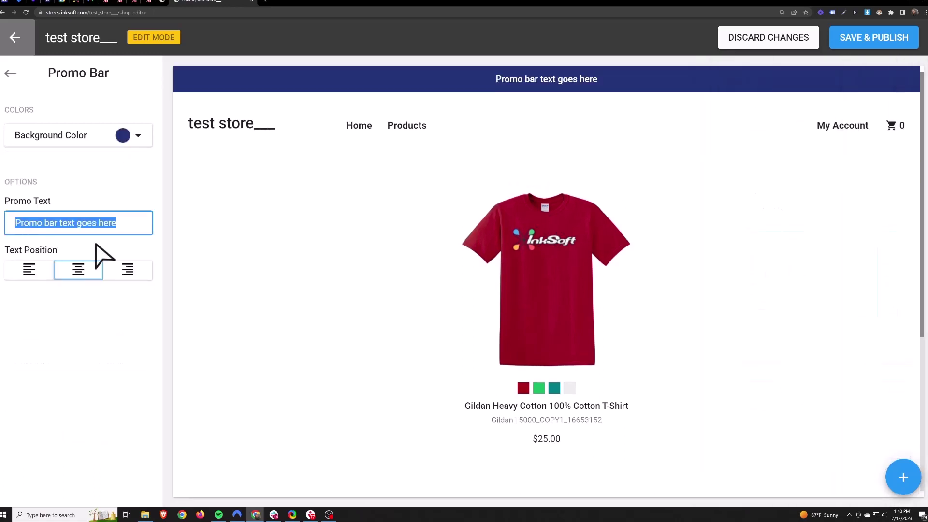
text(Enter Free Ship50 at checkout)
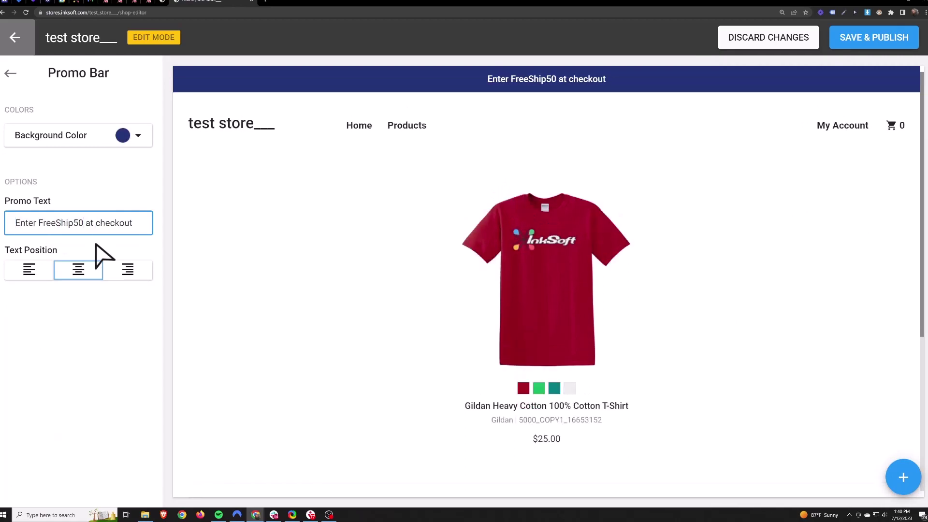
text(.)
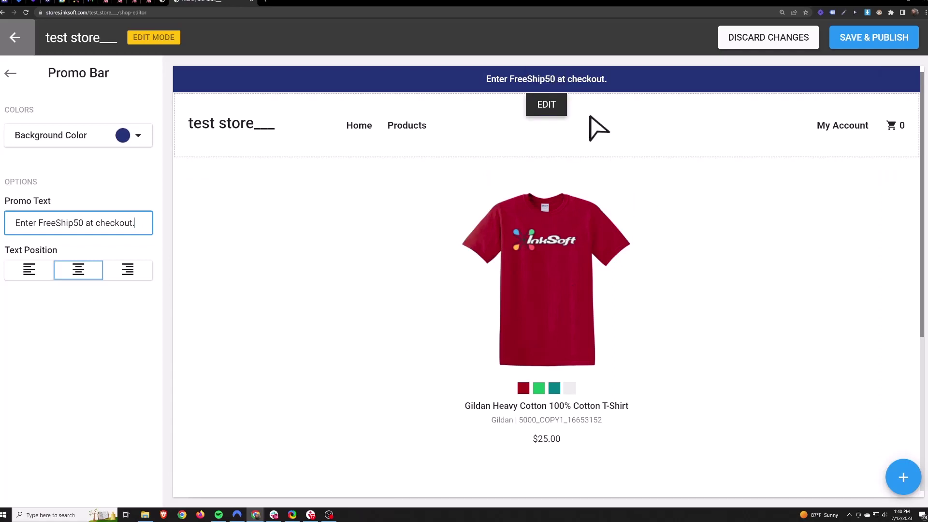
- Delete the promo bar and add a Slideshow Layout 1 component
click(888, 81)
click(552, 310)
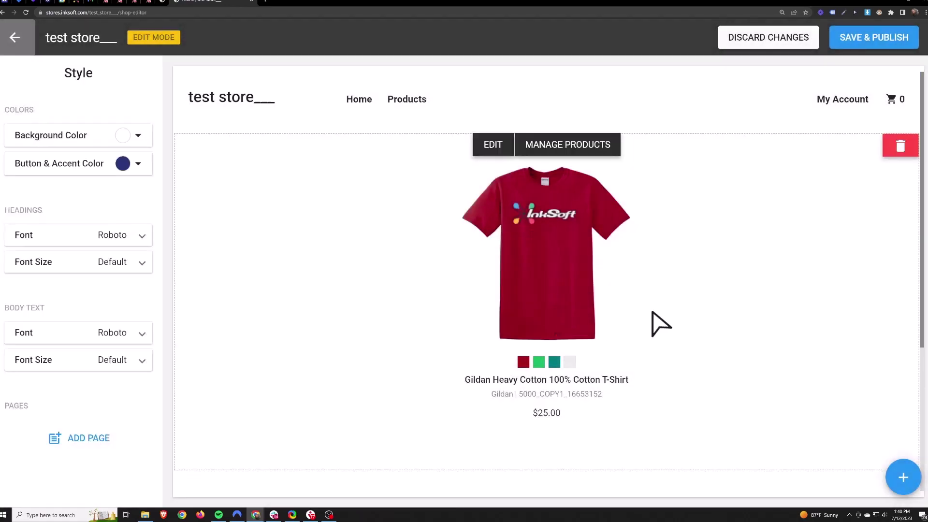
click(901, 480)
scroll(866, 338, down, 4)
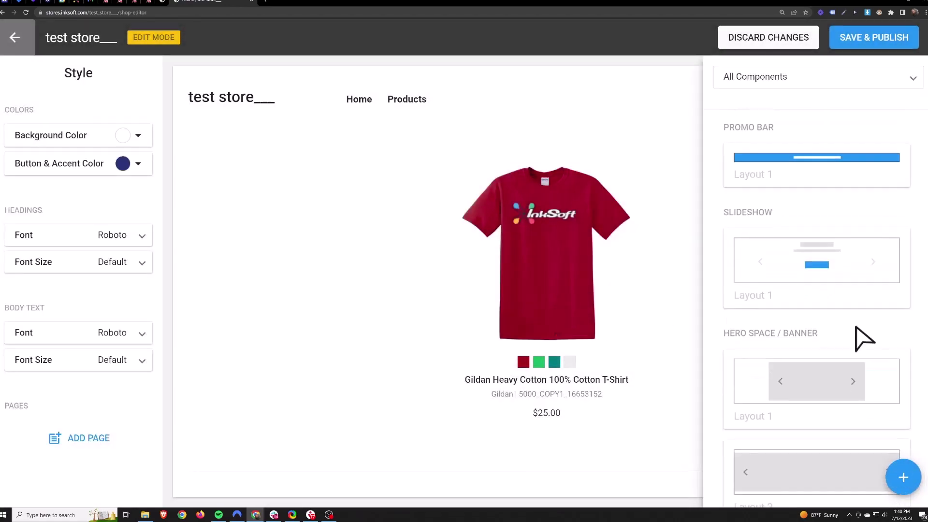
click(817, 272)
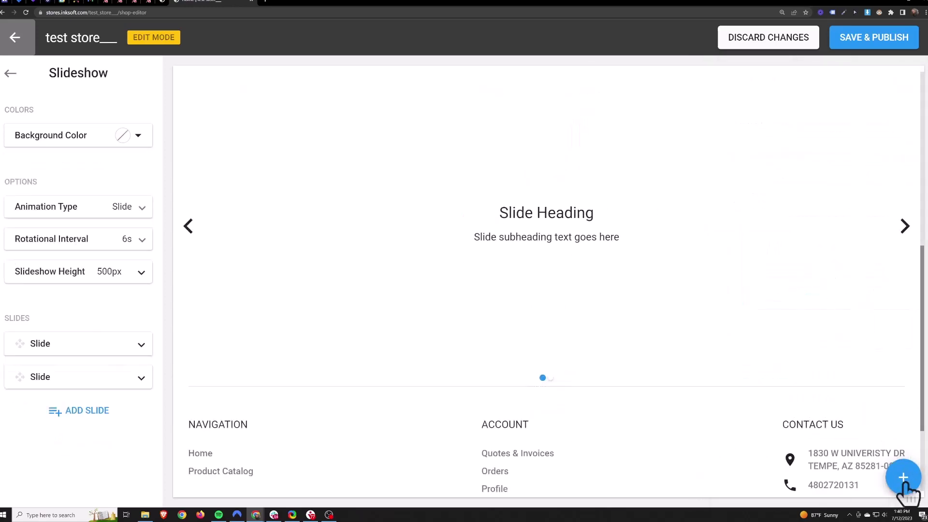
click(903, 478)
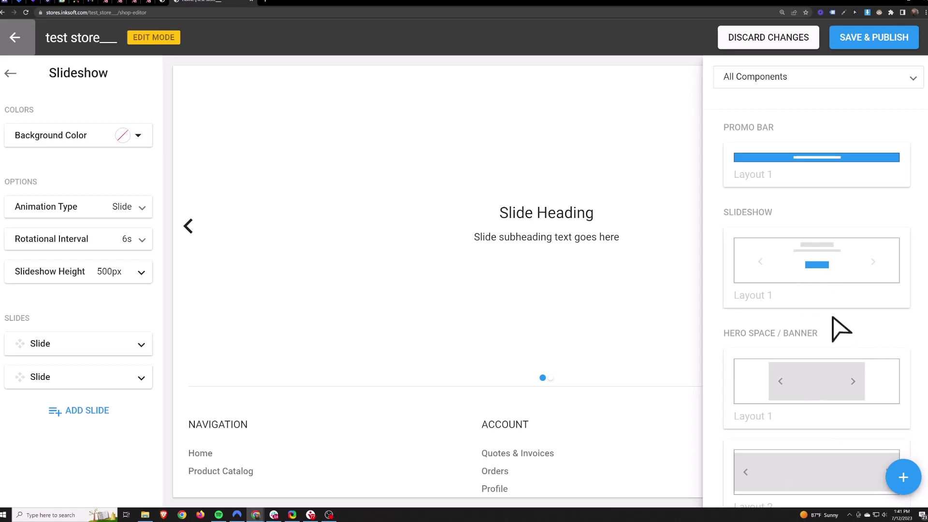
click(435, 257)
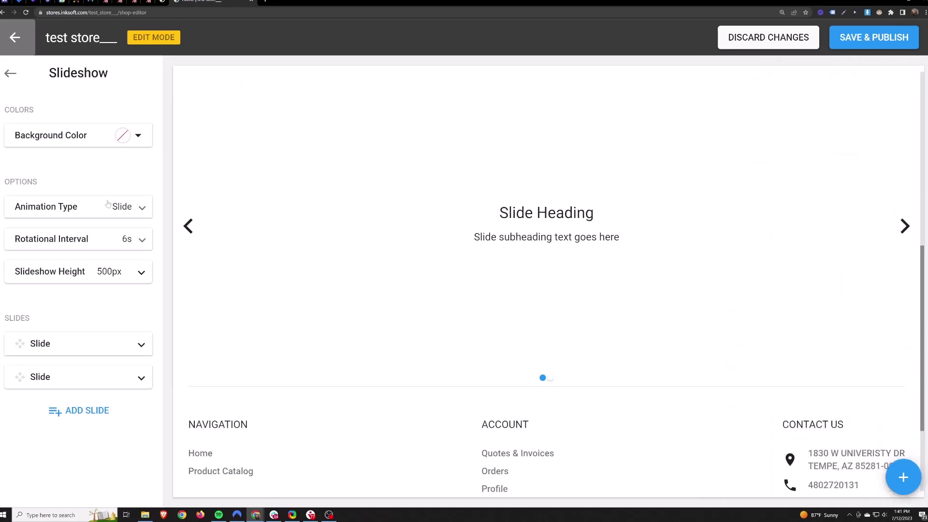
- Set the slideshow animation to Fade with an 8s rotation interval
click(93, 140)
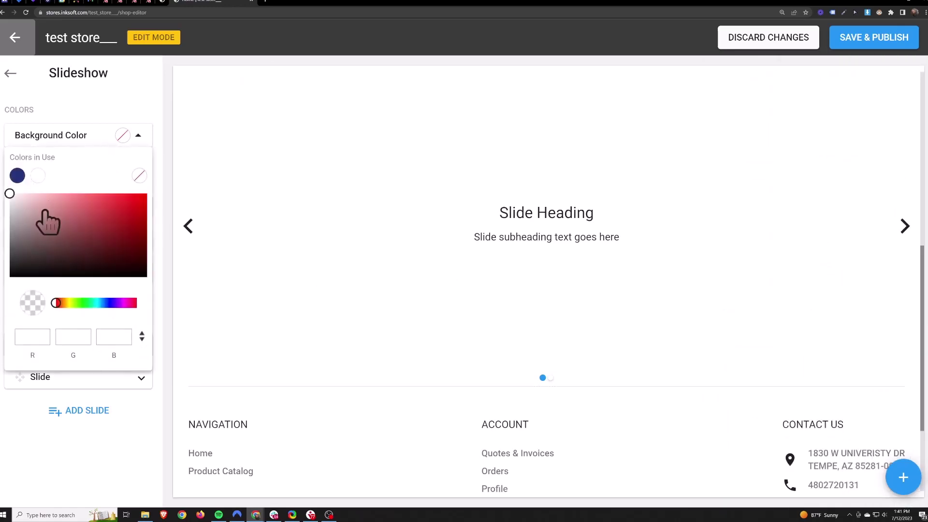
click(109, 121)
click(87, 205)
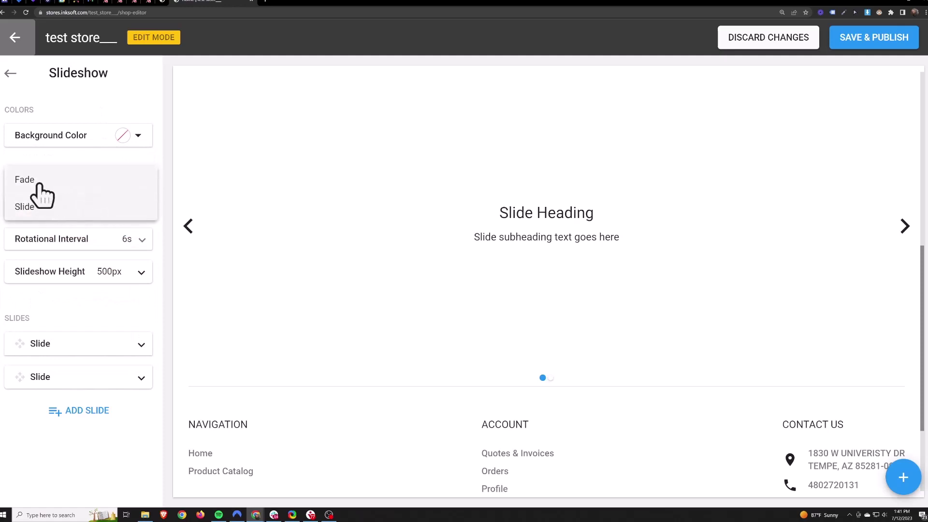
click(39, 180)
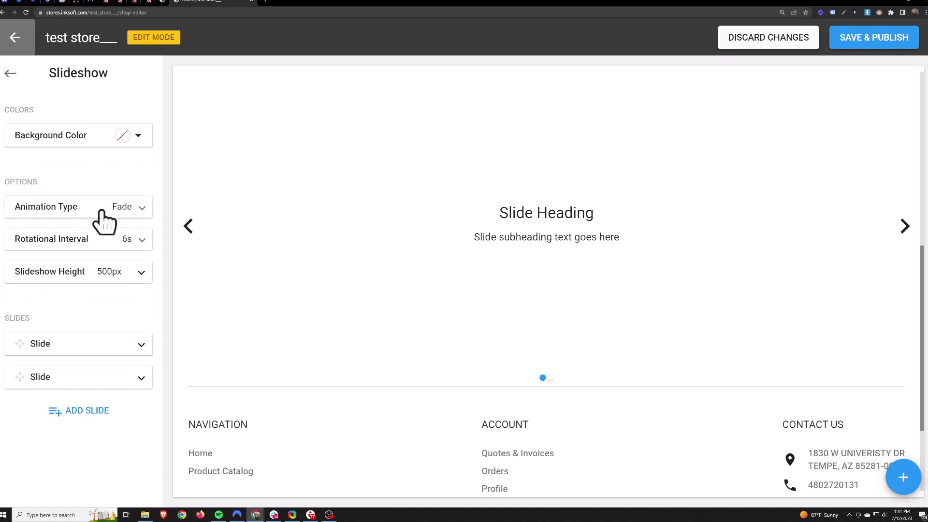
click(65, 242)
click(45, 265)
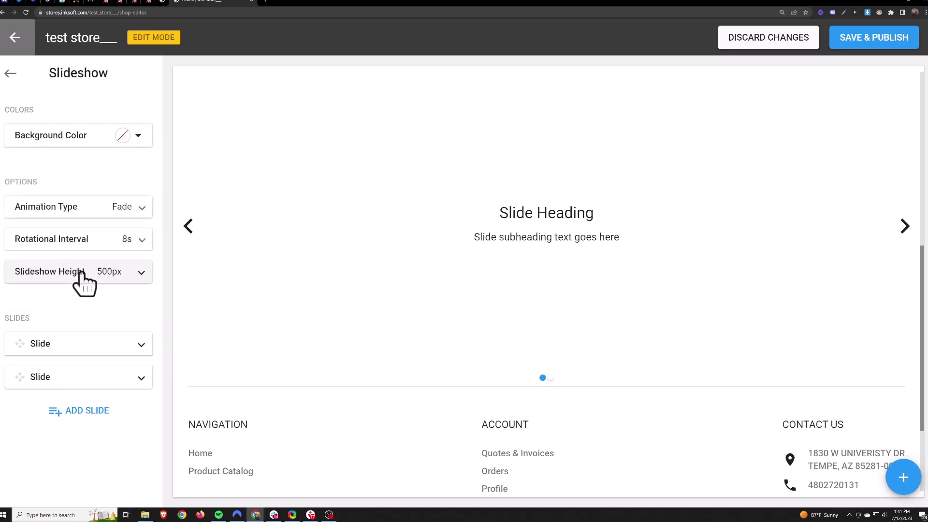
- Reduce the slideshow height to 474px and expand the first slide's settings
mouse_move(489, 256)
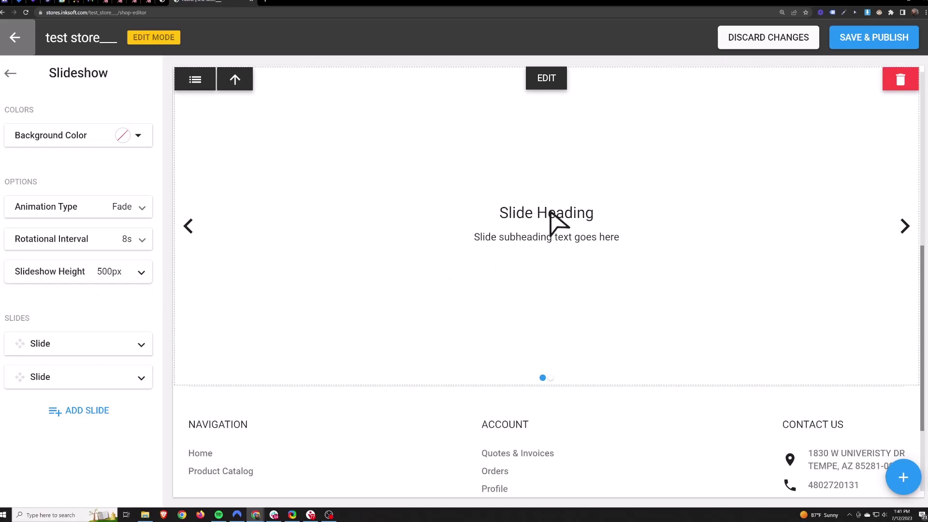
click(57, 273)
mouse_move(55, 300)
mouse_down()
mouse_move(82, 299)
mouse_move(52, 300)
mouse_up()
click(77, 347)
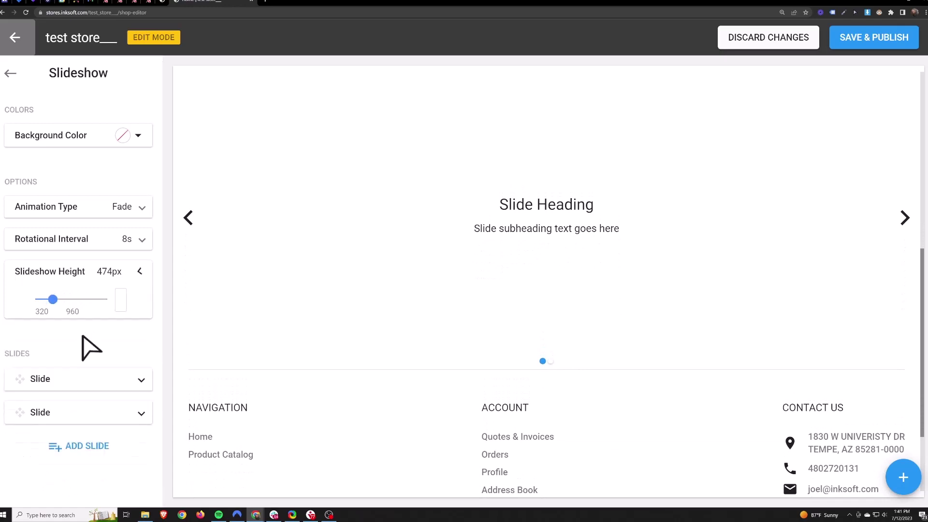
click(70, 344)
- Enter new heading and subheading text on the first slide
scroll(92, 357, down, 2)
scroll(94, 356, down, 1)
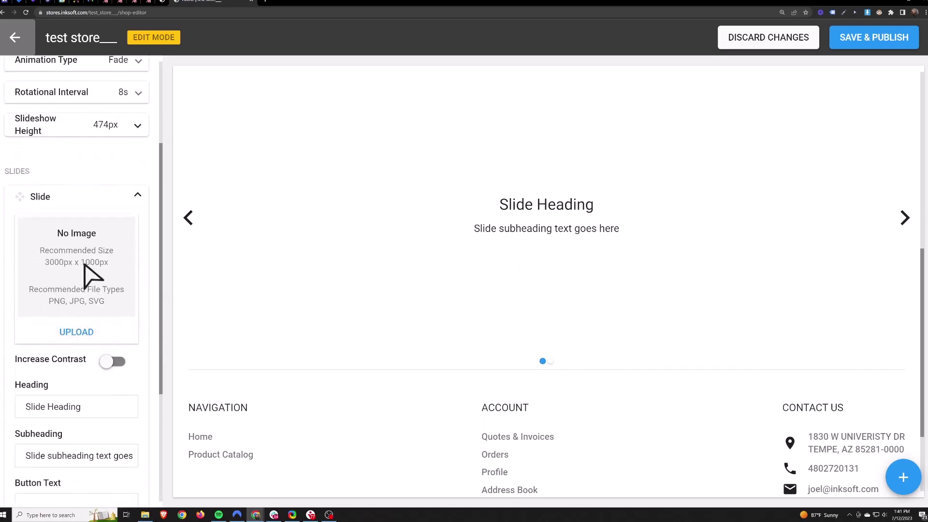
scroll(80, 278, down, 2)
triple_click(92, 296)
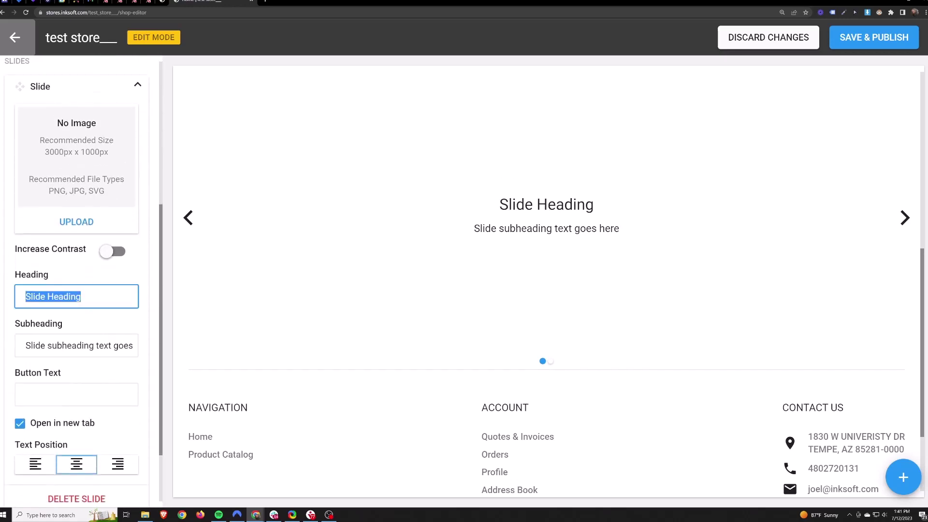
text(Hello1)
key(Tab)
text(Hi)
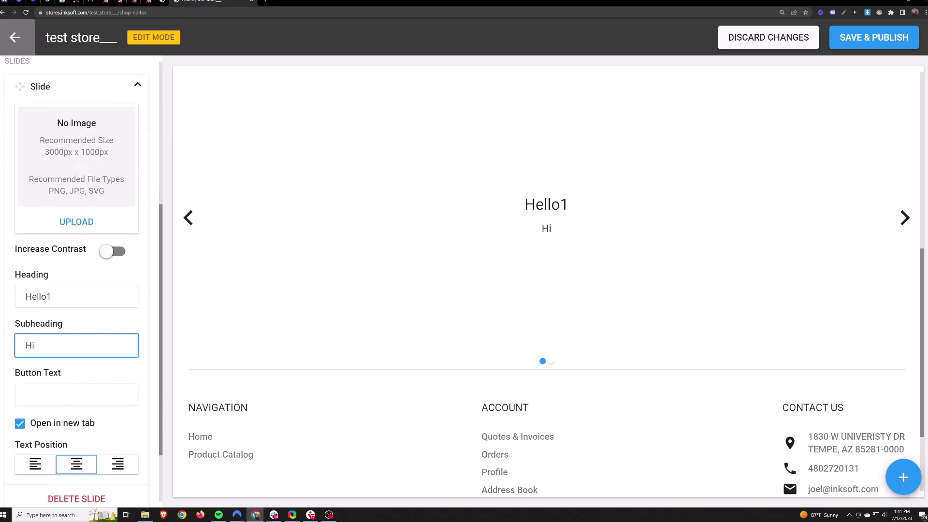
key(Tab)
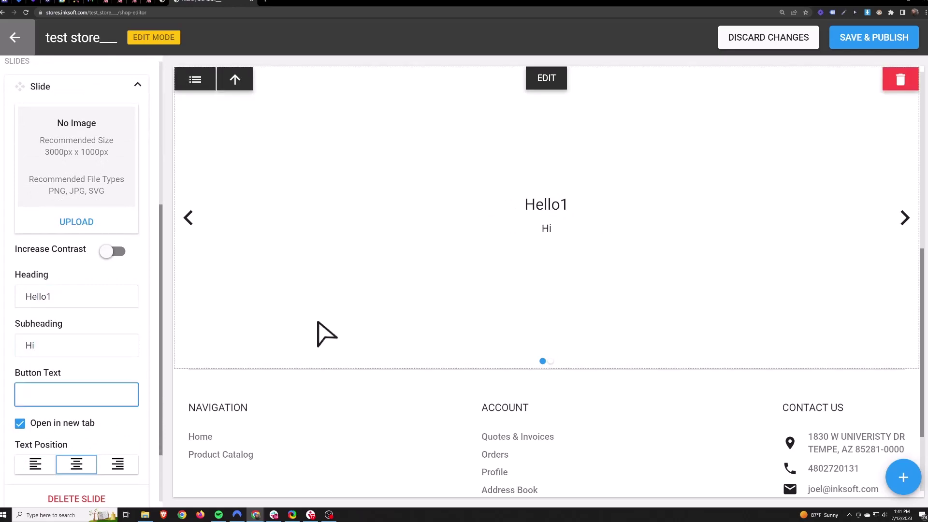
- Fix the slide heading, enter a button label, and start the slide's link
click(126, 296)
key(BackSpace)
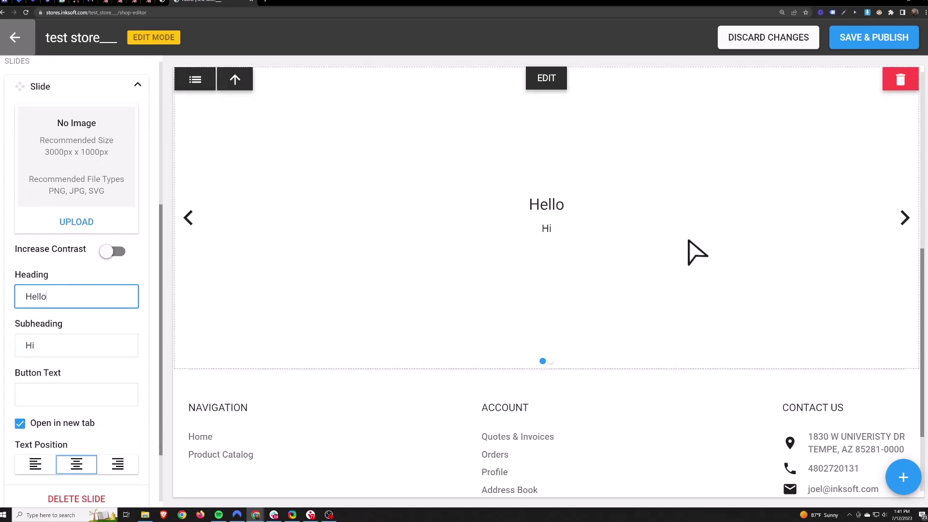
click(77, 394)
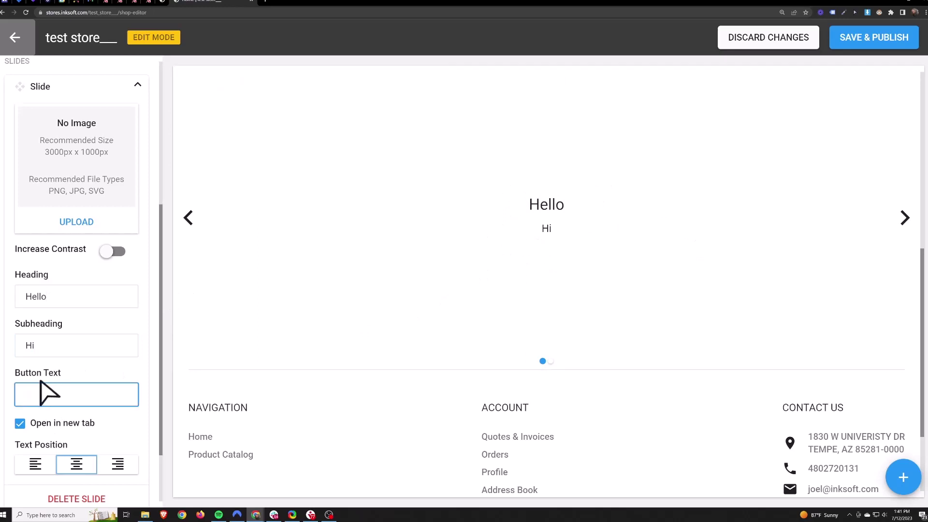
text(Ll)
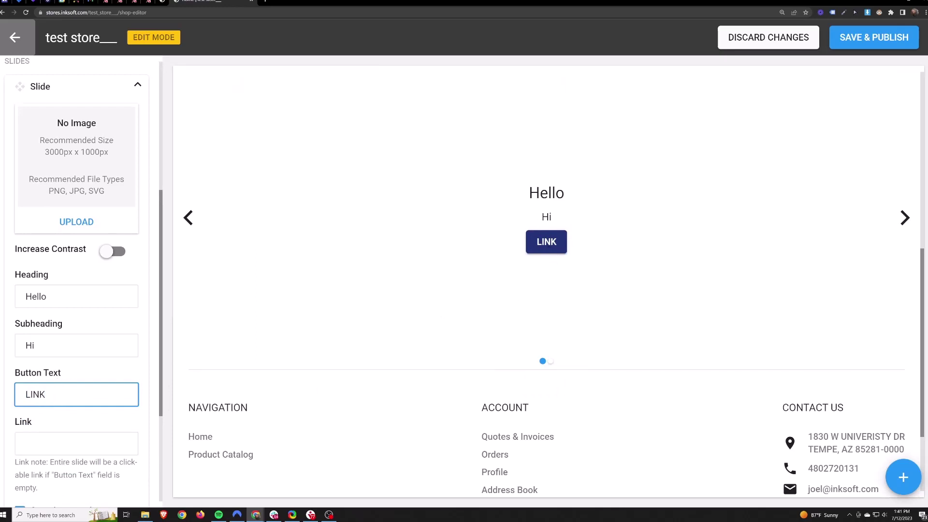
click(73, 442)
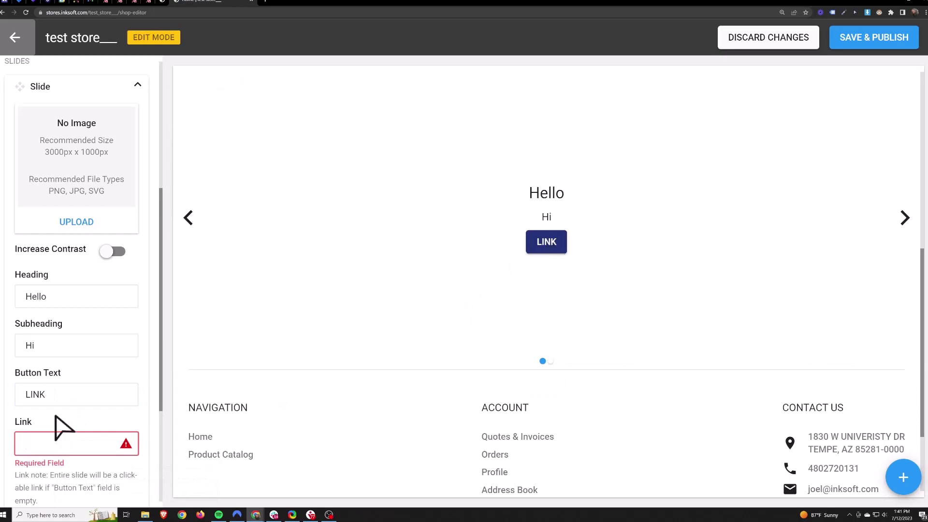
scroll(75, 437, down, 4)
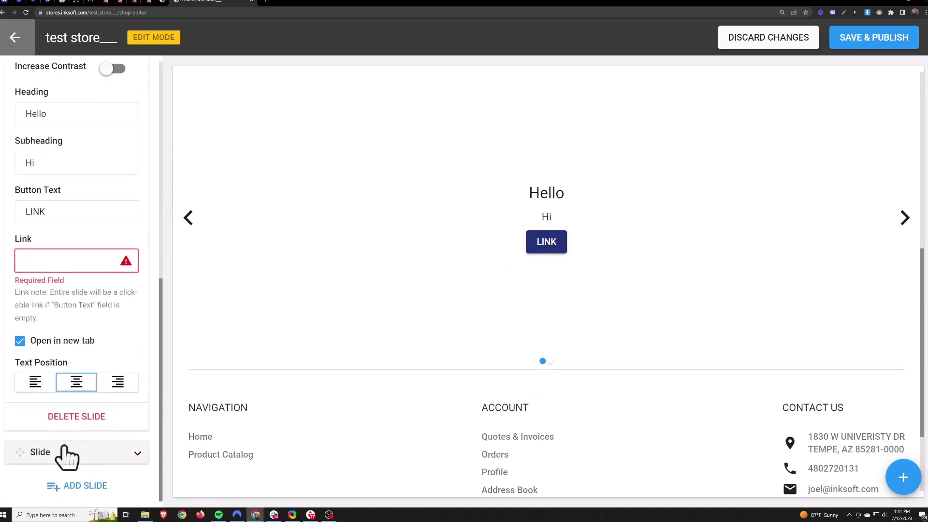
- Add three more slides, bringing the carousel to five
click(79, 489)
click(75, 488)
click(74, 486)
scroll(83, 460, down, 3)
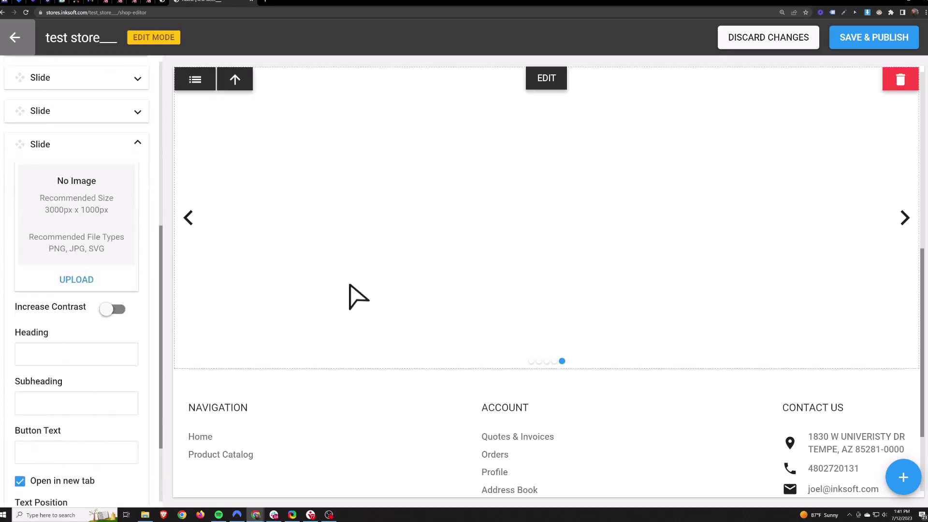
- Delete the whole slideshow section and bring up the component list
click(900, 81)
click(551, 311)
click(903, 478)
scroll(832, 309, down, 2)
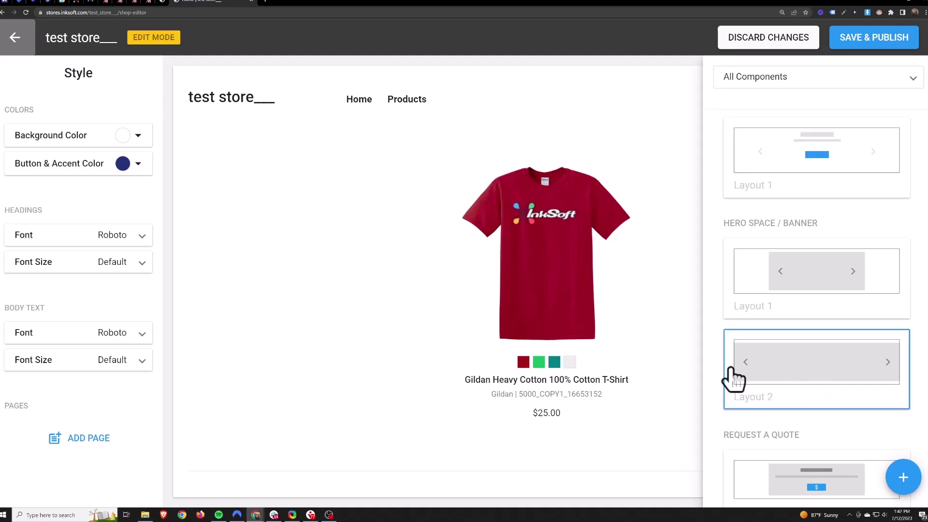
click(822, 377)
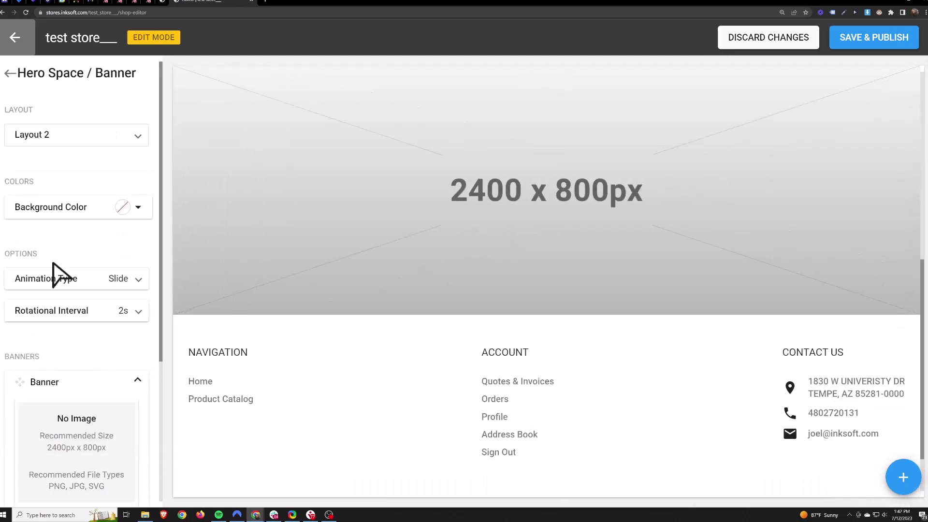
click(73, 282)
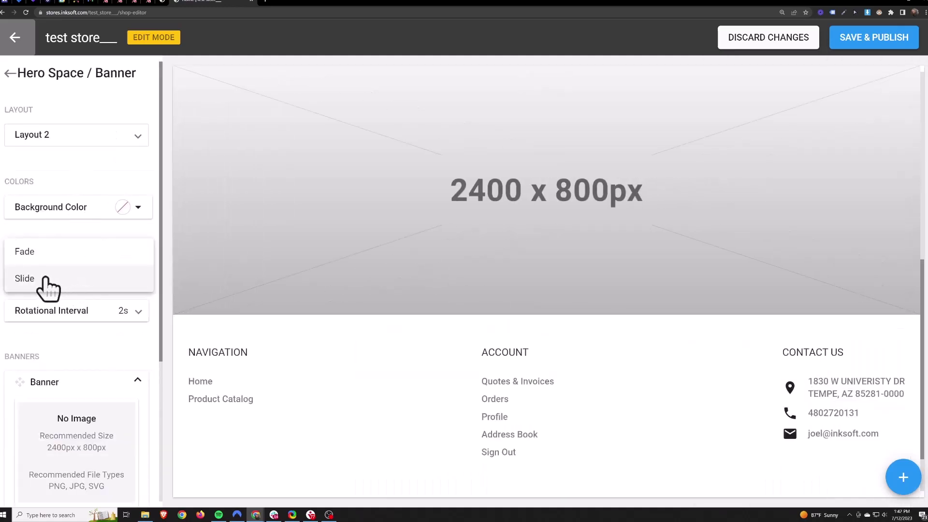
click(43, 254)
click(92, 312)
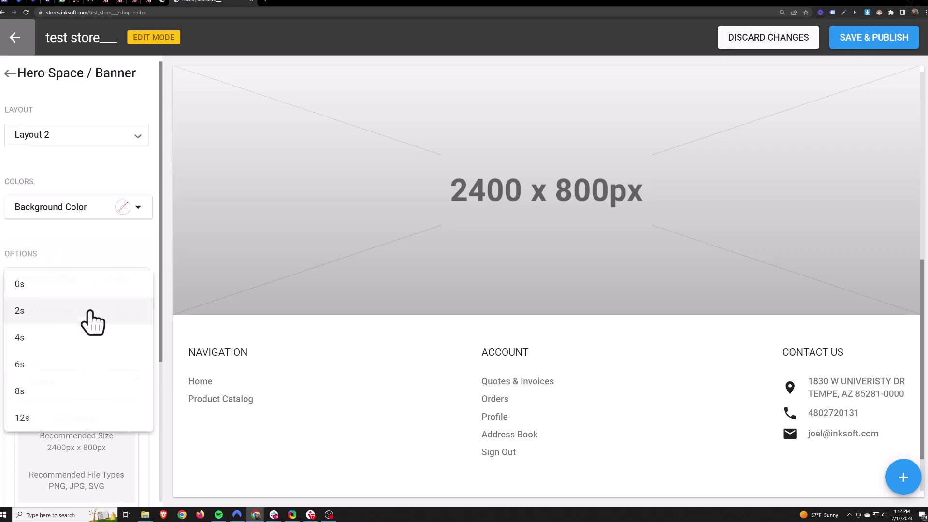
click(35, 368)
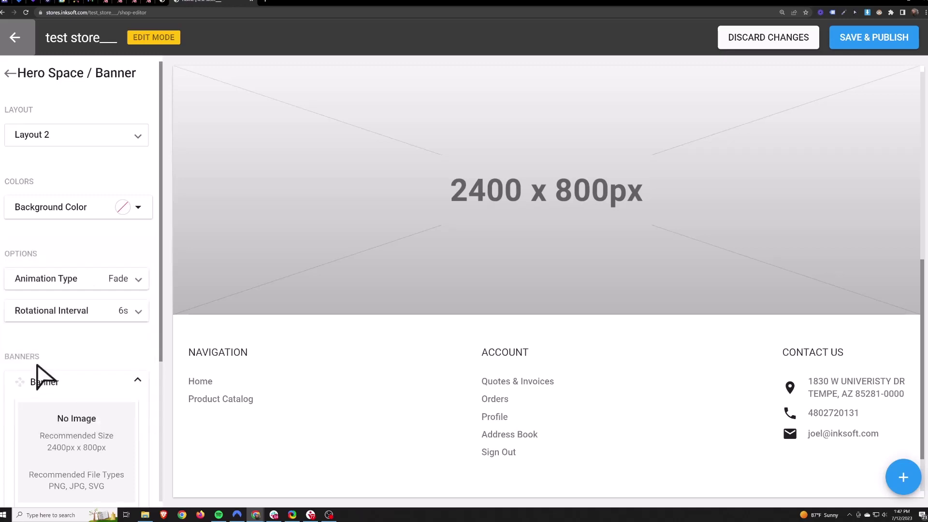
scroll(100, 350, down, 4)
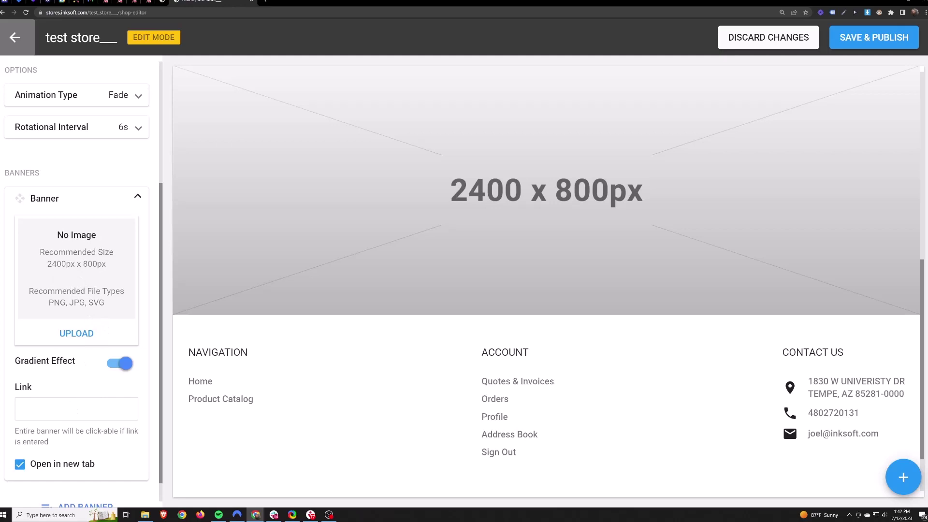
mouse_move(591, 166)
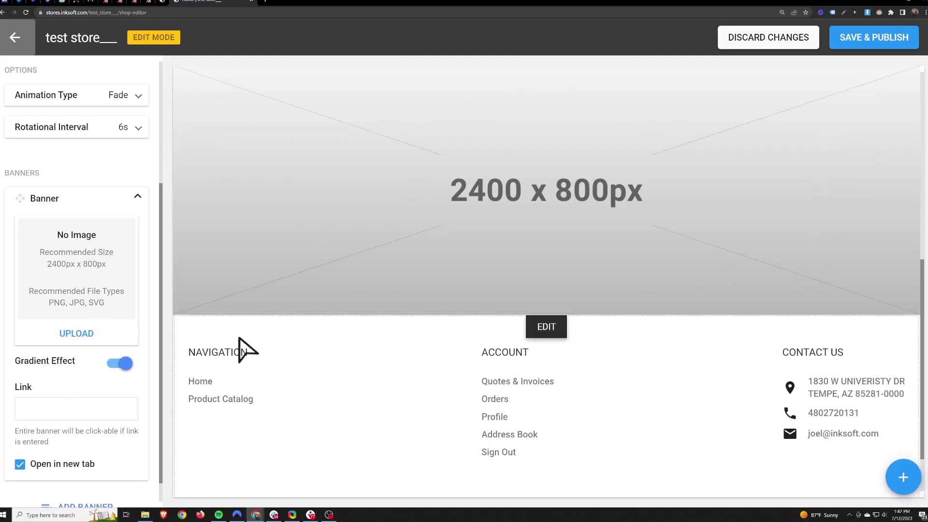
click(20, 464)
scroll(83, 477, down, 1)
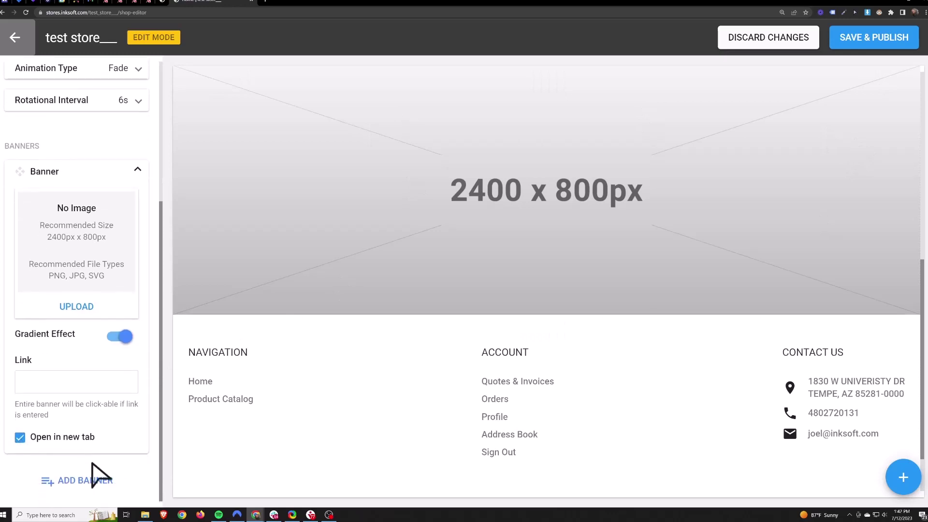
click(87, 480)
click(73, 482)
scroll(77, 485, down, 1)
click(76, 481)
scroll(77, 489, down, 1)
click(73, 481)
click(909, 84)
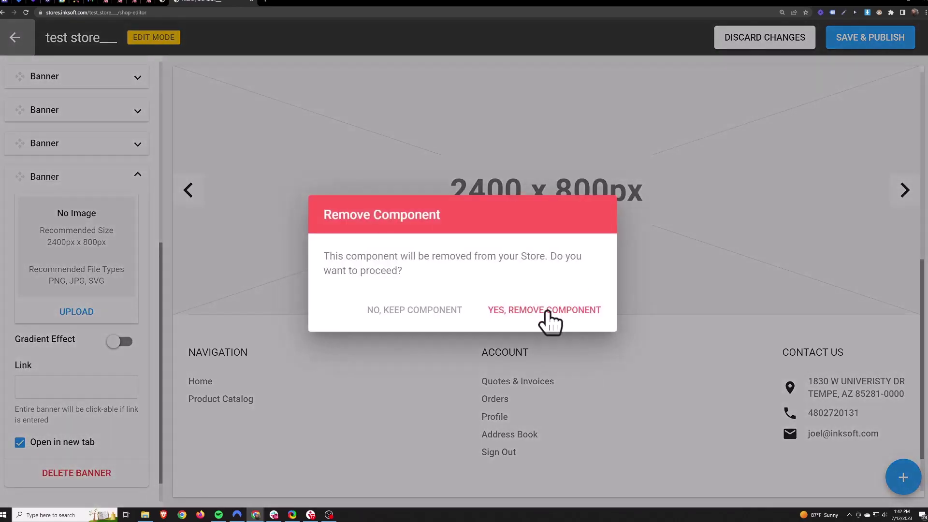
click(546, 315)
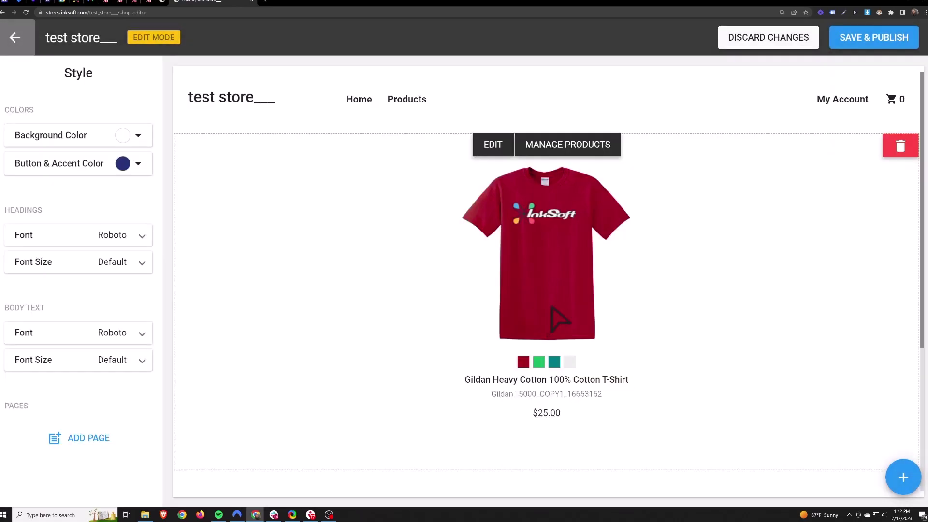
click(904, 478)
scroll(810, 341, down, 4)
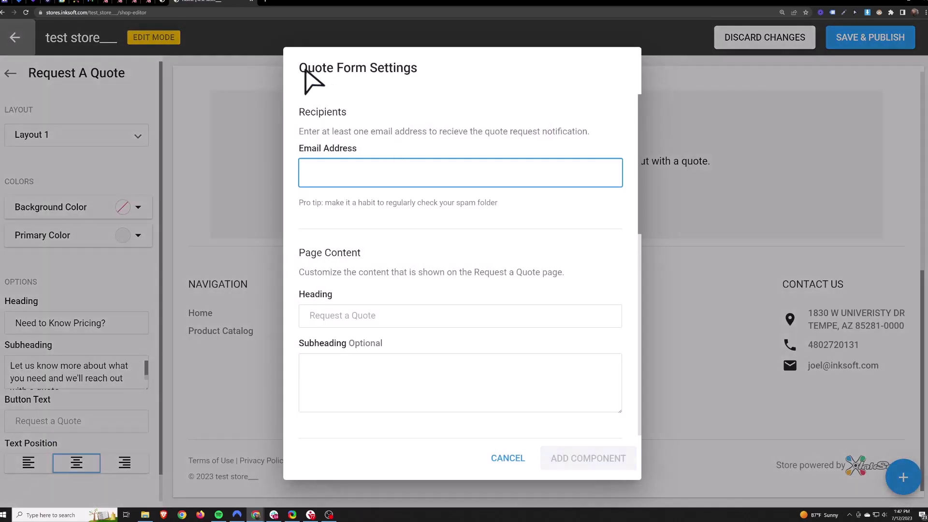
- Set the quote recipient e-mail and heading 'All Custom Embroidery Orders Must Request a Quote'
drag(309, 72, 361, 77)
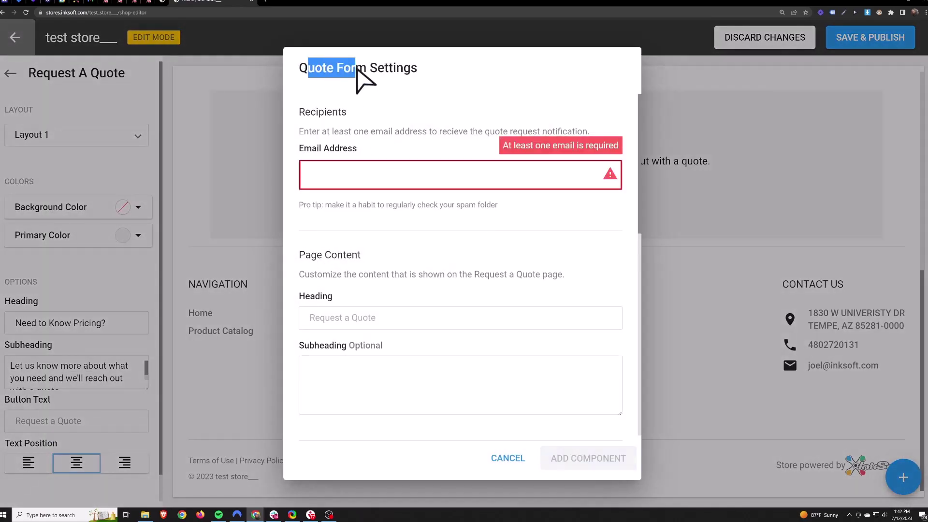
click(368, 92)
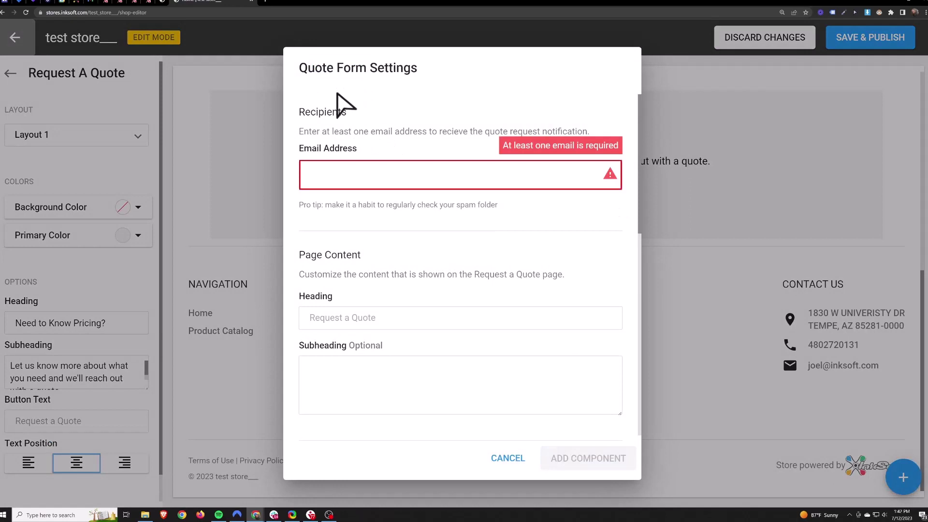
click(329, 175)
click(348, 197)
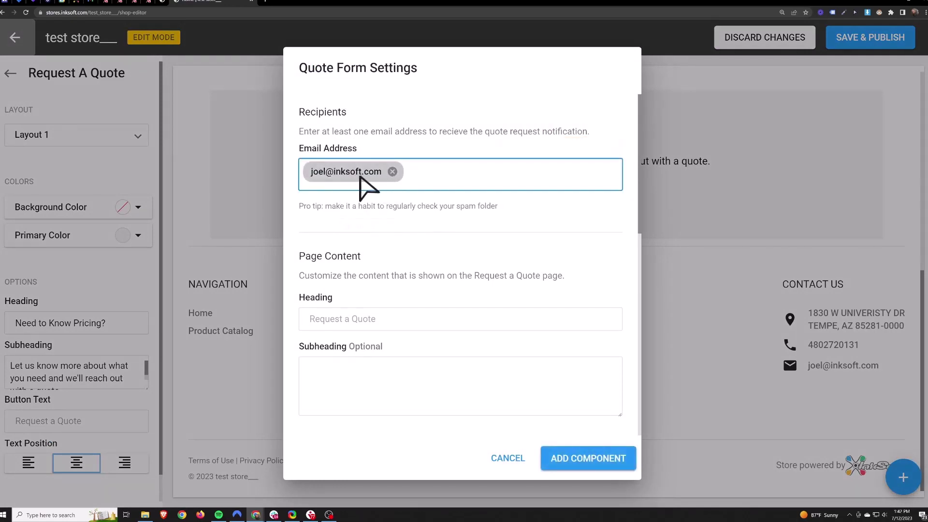
key(Tab)
key(Down)
key(Return)
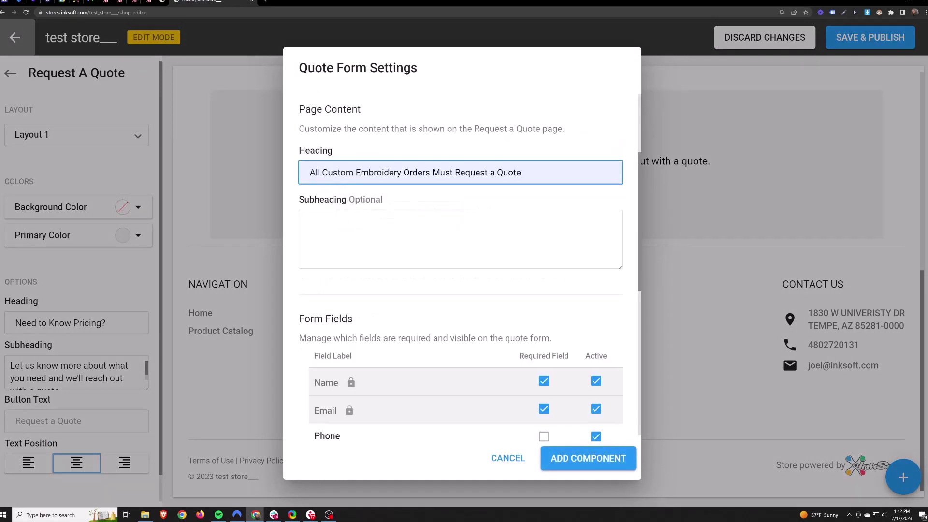
key(ctrl+shift+Right)
key(ctrl+shift+Right)
key(ctrl+shift+Right)
key(ctrl+shift+Right)
key(ctrl+shift+Right)
key(ctrl+shift+Right)
key(ctrl+shift+Right)
key(ctrl+shift+Right)
key(Tab)
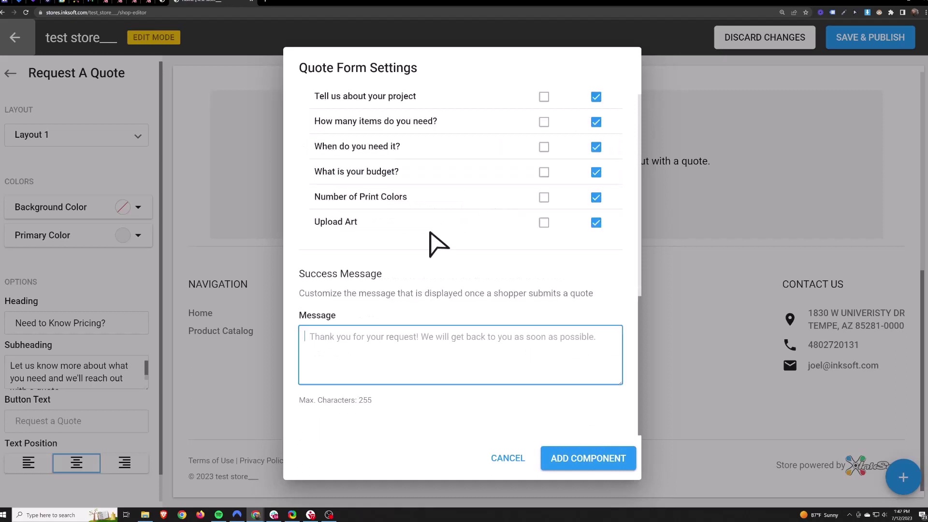
- Adjust the Phone and project field required checkboxes, leaving Phone required
scroll(431, 256, up, 6)
click(382, 196)
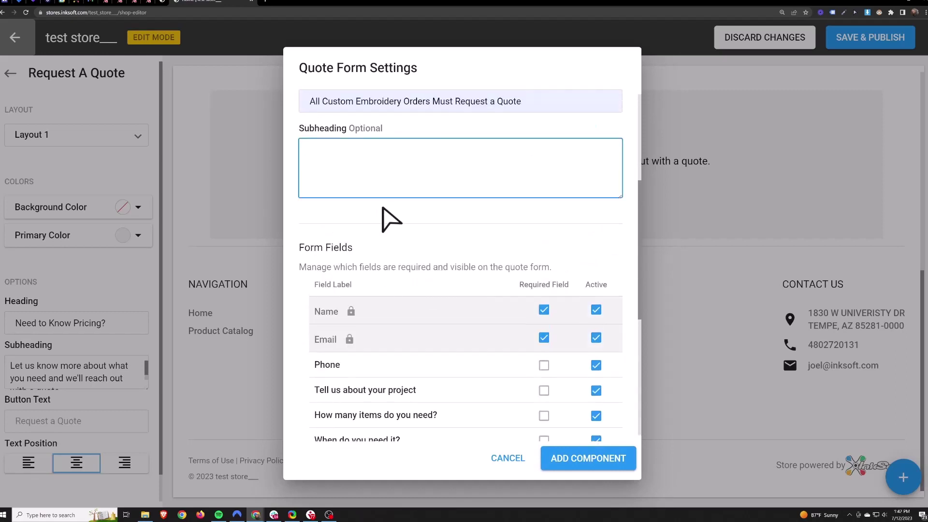
scroll(383, 208, up, 2)
scroll(425, 245, down, 5)
drag(300, 138, 359, 143)
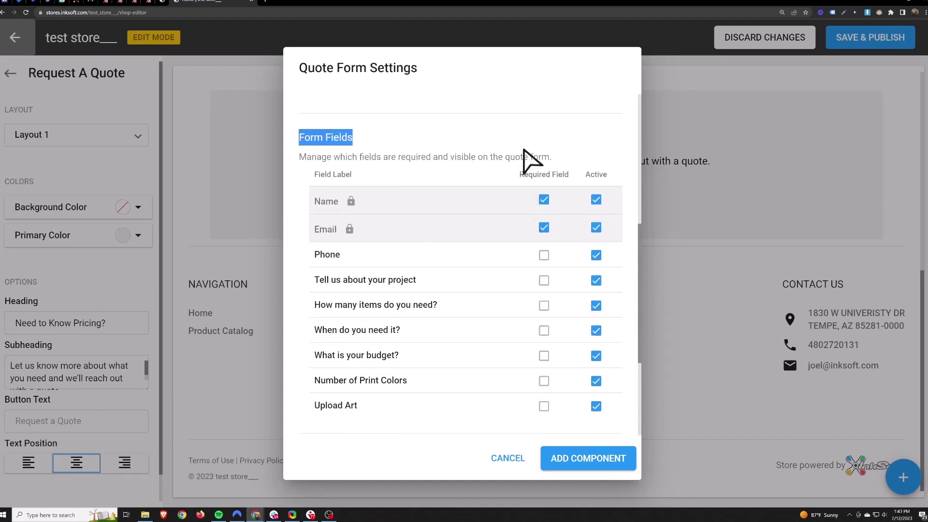
drag(610, 175, 587, 178)
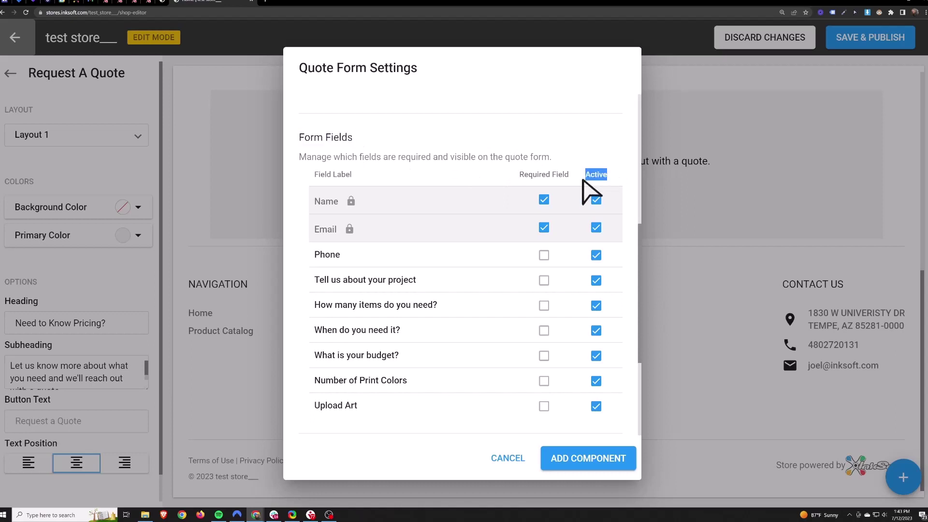
click(596, 255)
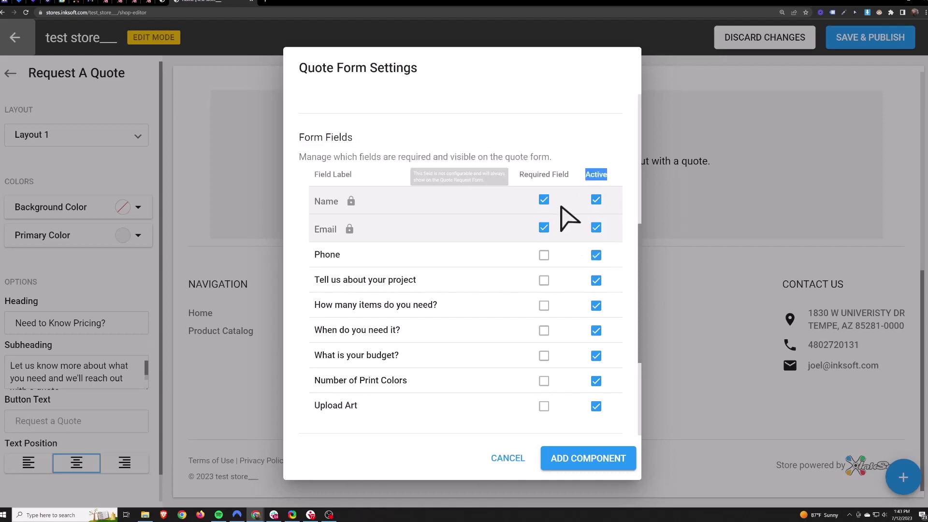
drag(567, 175, 517, 178)
click(544, 256)
click(544, 280)
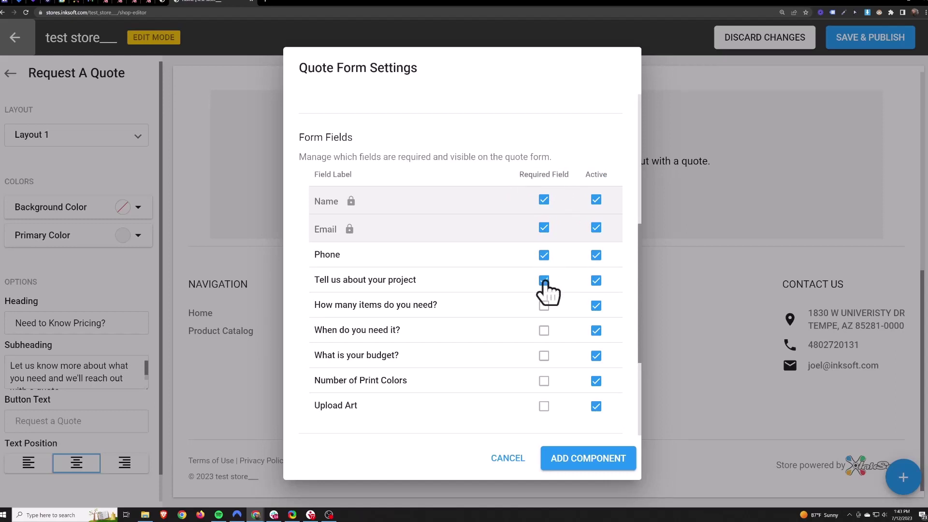
click(544, 281)
click(544, 255)
- Check the success message and add the quote form to the store
scroll(503, 253, down, 4)
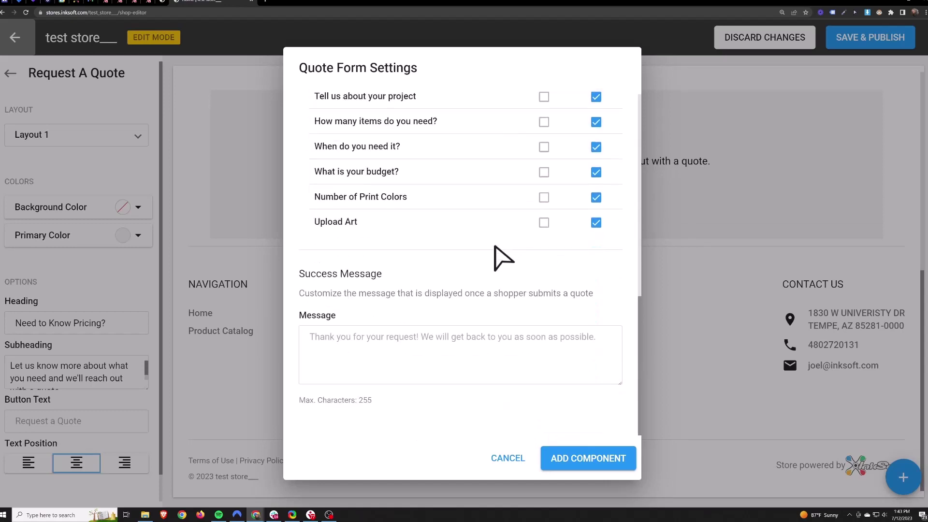
click(304, 337)
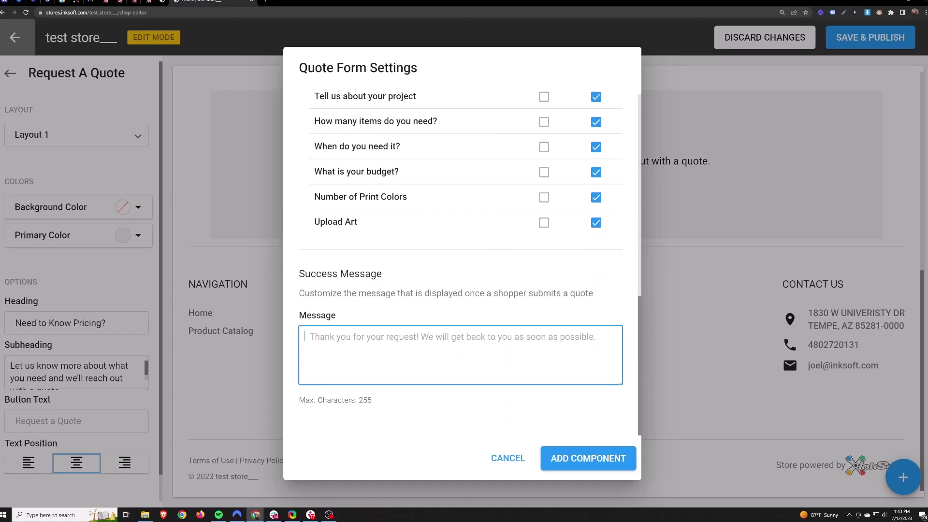
click(589, 468)
- Add a Layout 1 countdown section titled 'Sale Ending Soon' to the homepage
click(903, 478)
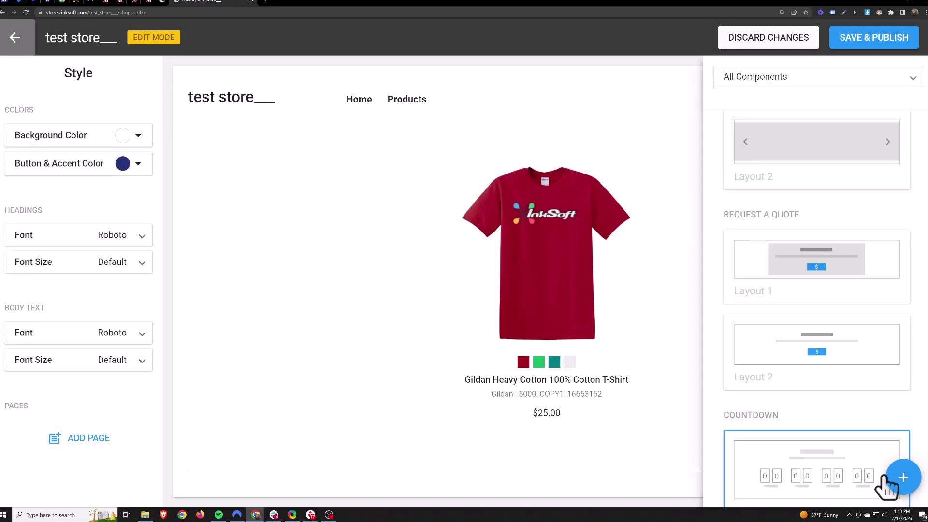
scroll(826, 387, down, 5)
click(755, 222)
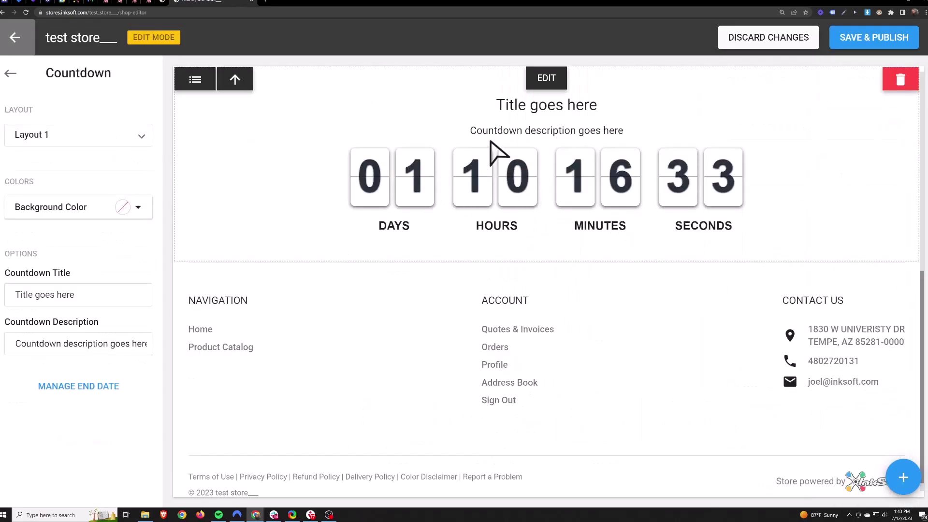
triple_click(125, 293)
key(BackSpace)
text(Sa)
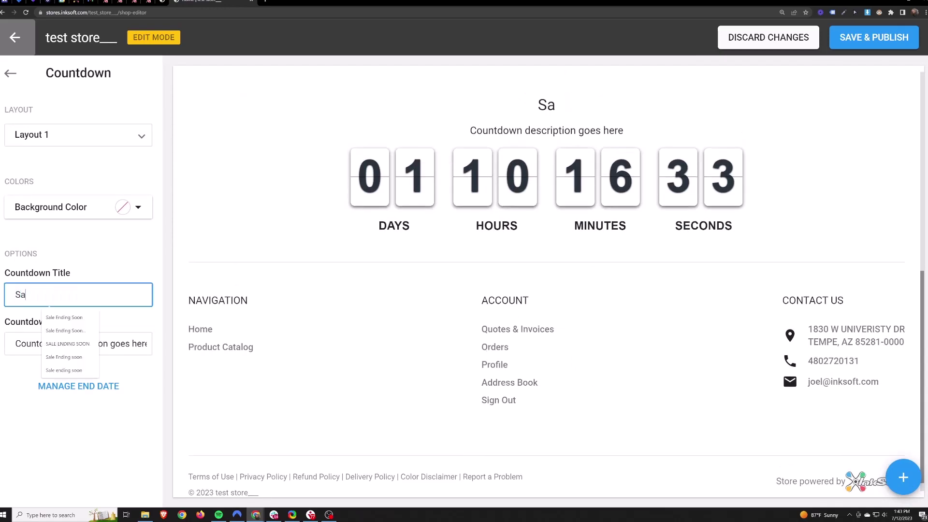
text(le Ending Soon)
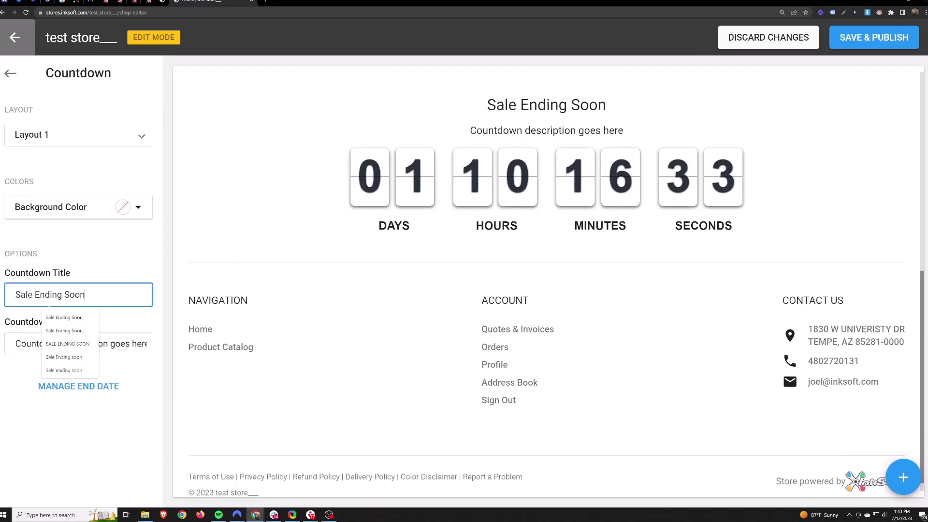
click(107, 235)
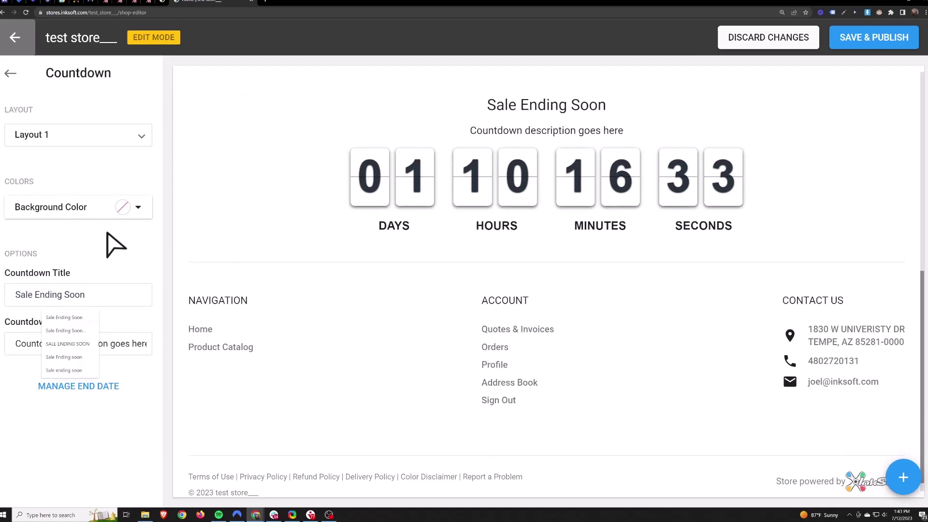
- Try a day-31 end date with store closing, cancel it, then remove the countdown section
click(79, 387)
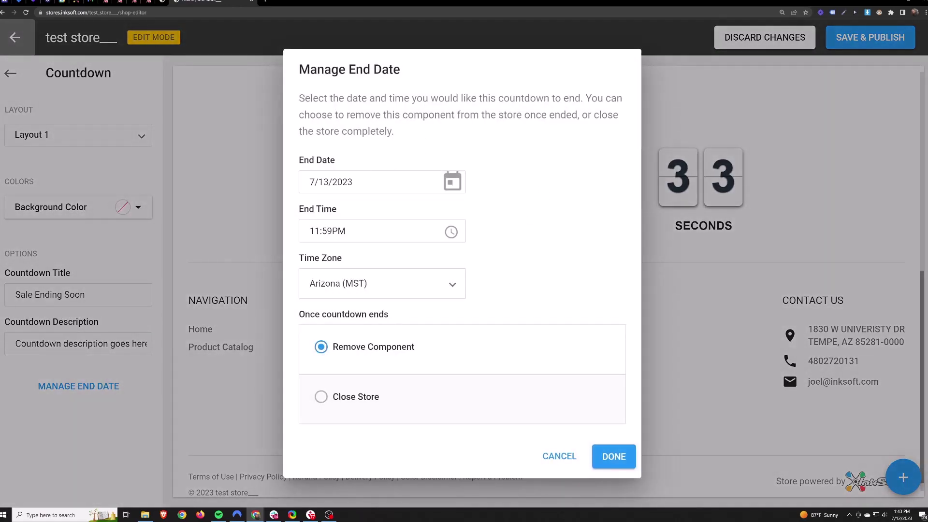
click(453, 182)
click(412, 360)
click(321, 398)
scroll(410, 364, down, 2)
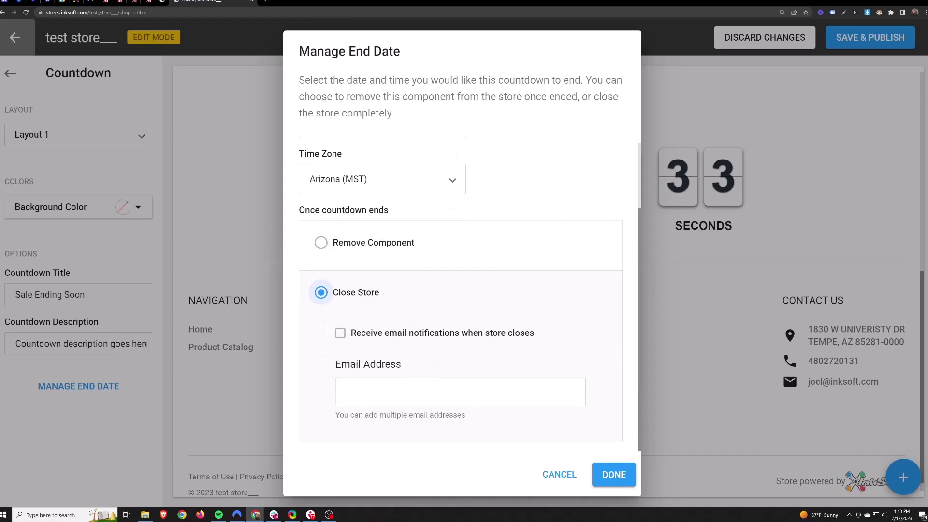
click(558, 475)
click(898, 82)
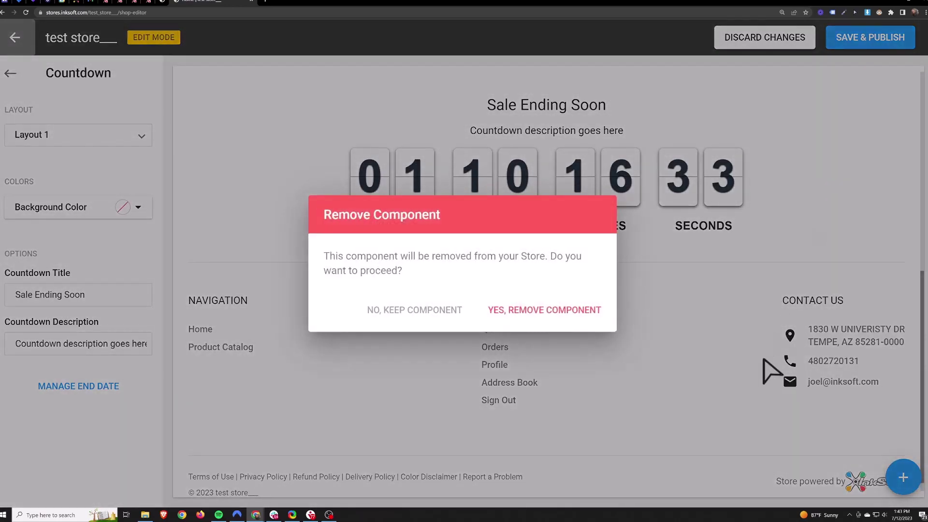
click(545, 310)
click(905, 479)
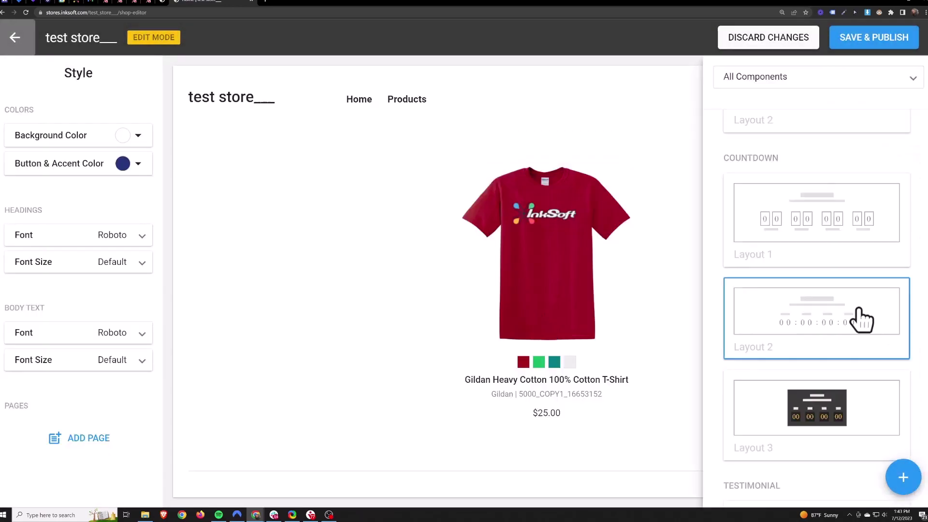
scroll(846, 307, down, 5)
click(820, 252)
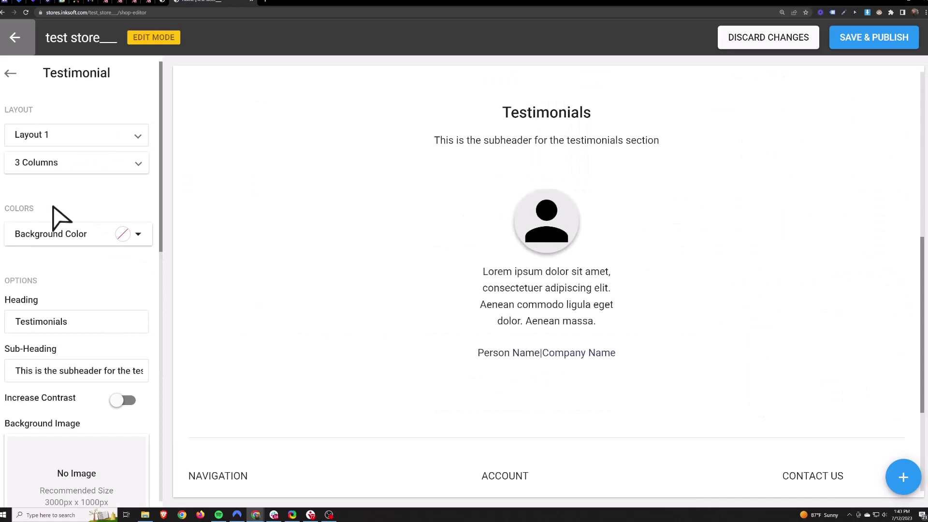
scroll(68, 209, down, 3)
drag(68, 174, 20, 175)
text(Hello)
key(Tab)
text(H)
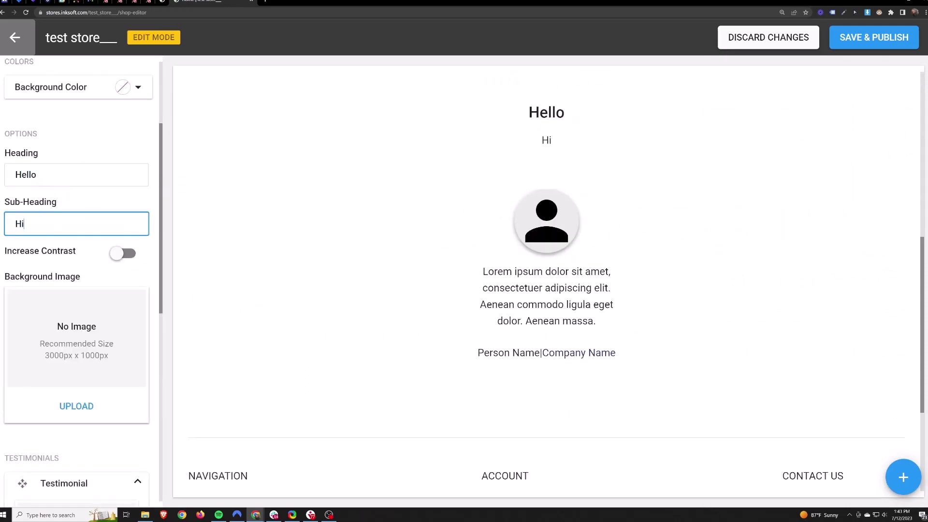
drag(39, 356, 130, 364)
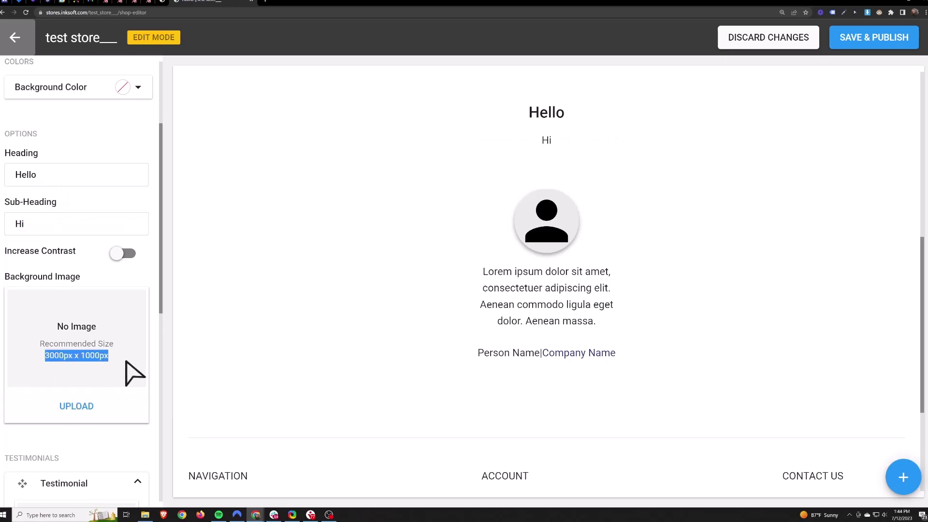
click(126, 371)
scroll(116, 369, down, 5)
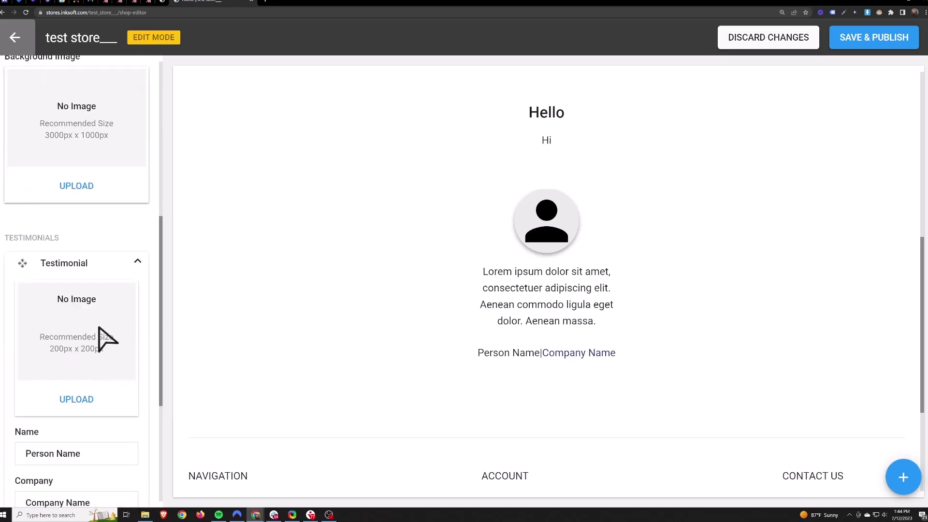
scroll(71, 415, down, 3)
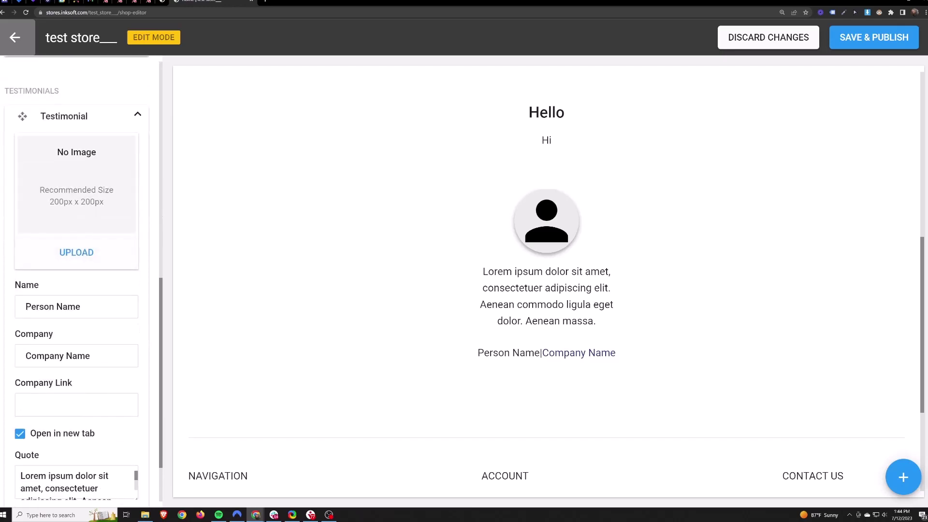
drag(81, 307, 25, 329)
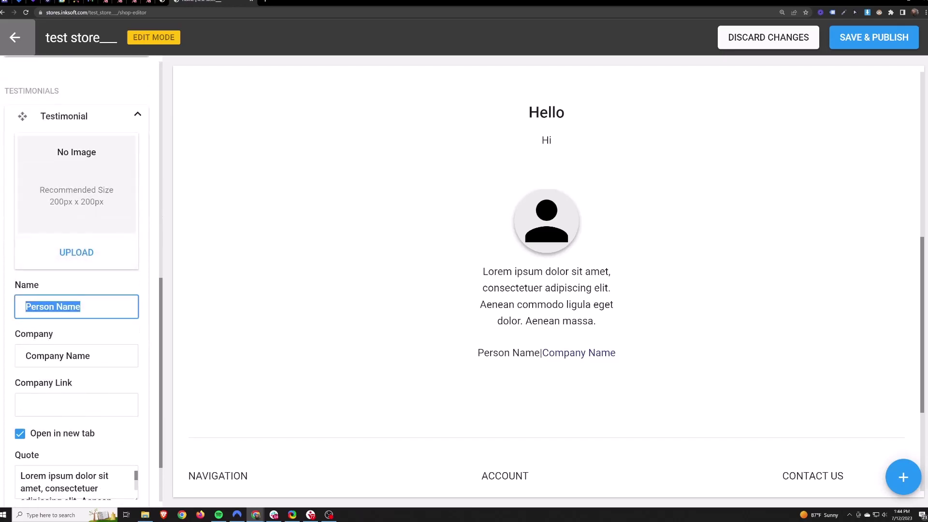
scroll(76, 339, down, 2)
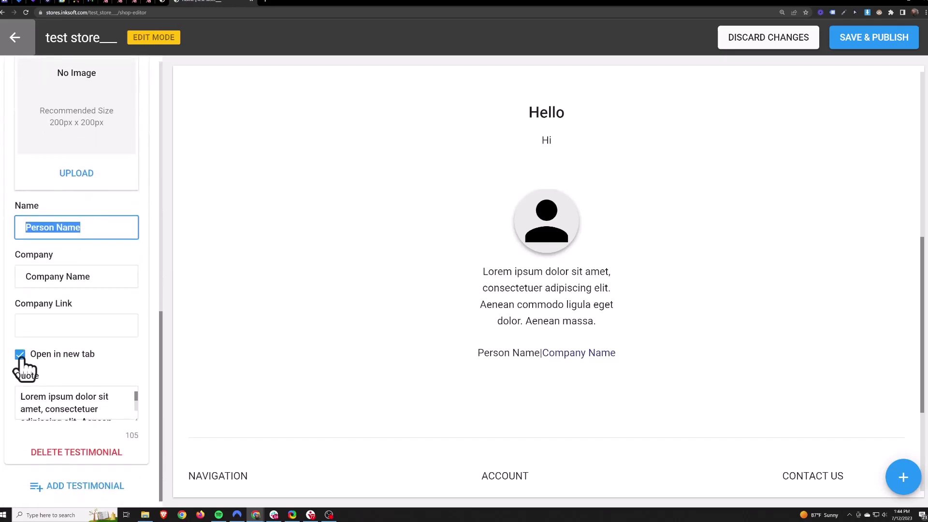
click(20, 355)
click(73, 402)
key(ctrl+a)
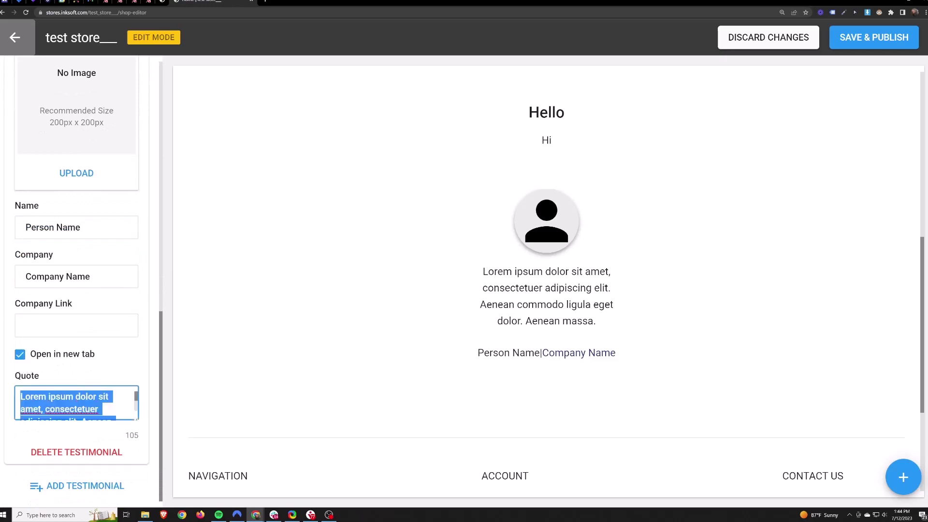
key(BackSpace)
text(Review)
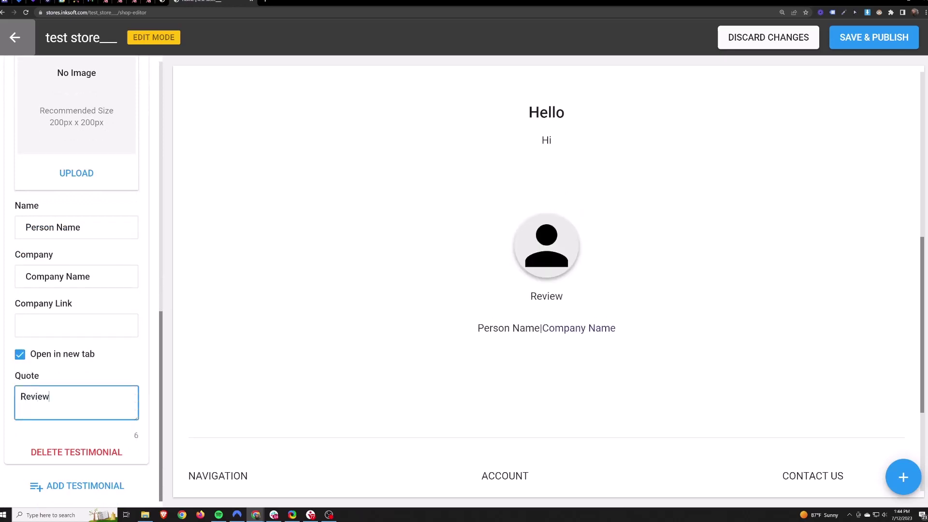
click(76, 486)
scroll(82, 483, down, 1)
click(86, 486)
click(86, 485)
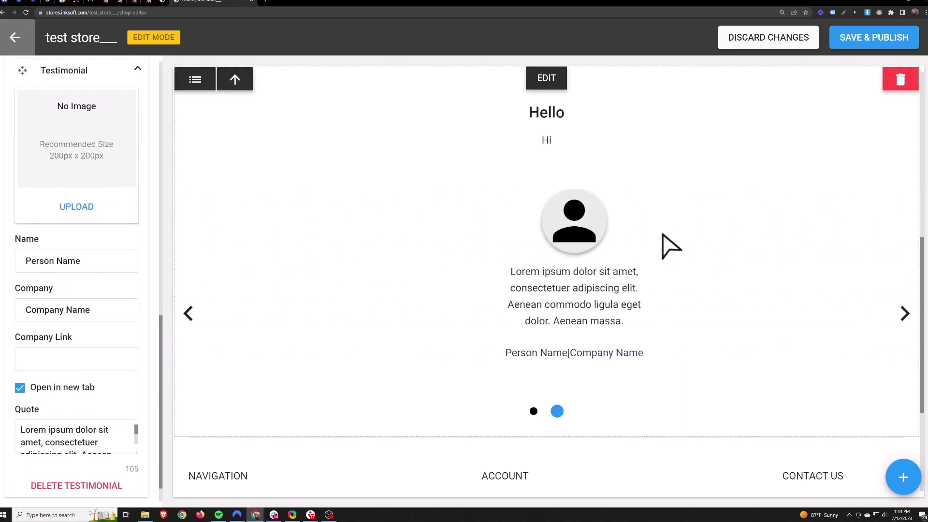
click(886, 86)
- Remove the testimonial component, leave the editor without saving, and reopen the Style Editor
click(540, 309)
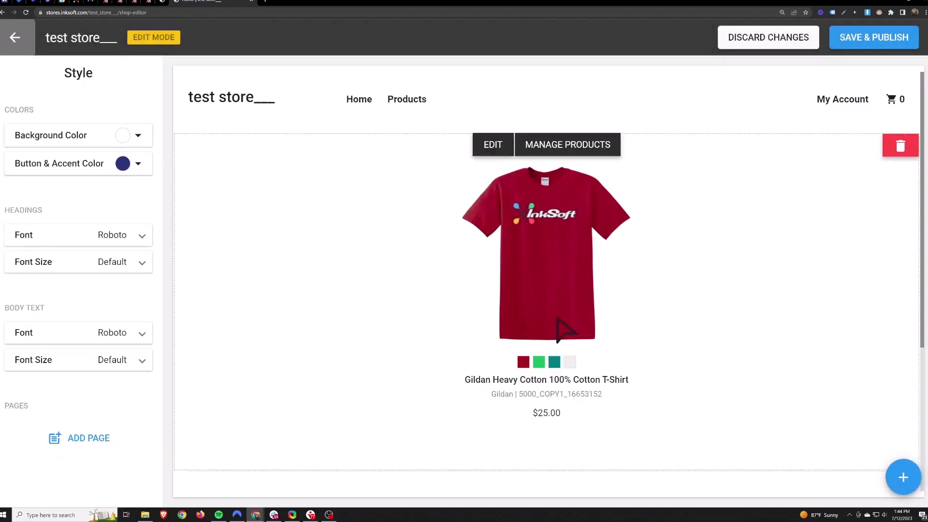
mouse_move(701, 390)
click(26, 40)
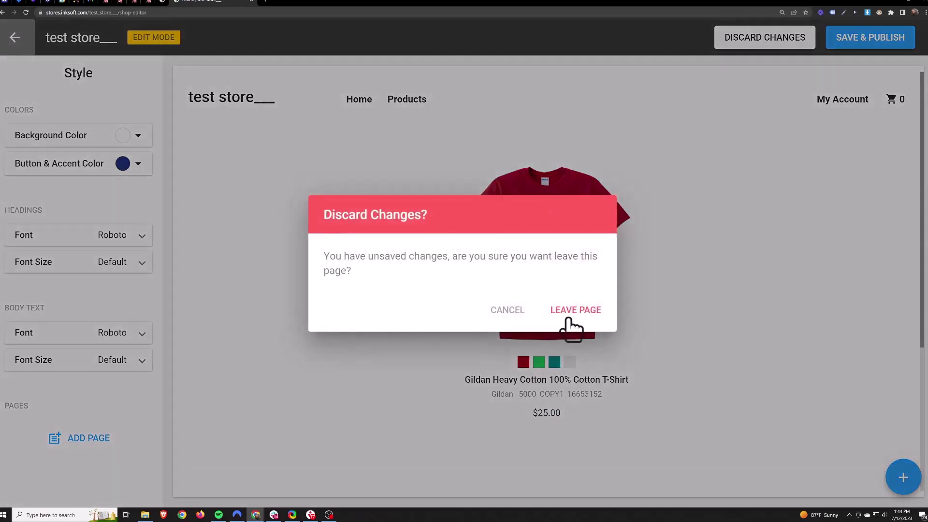
click(578, 315)
click(359, 47)
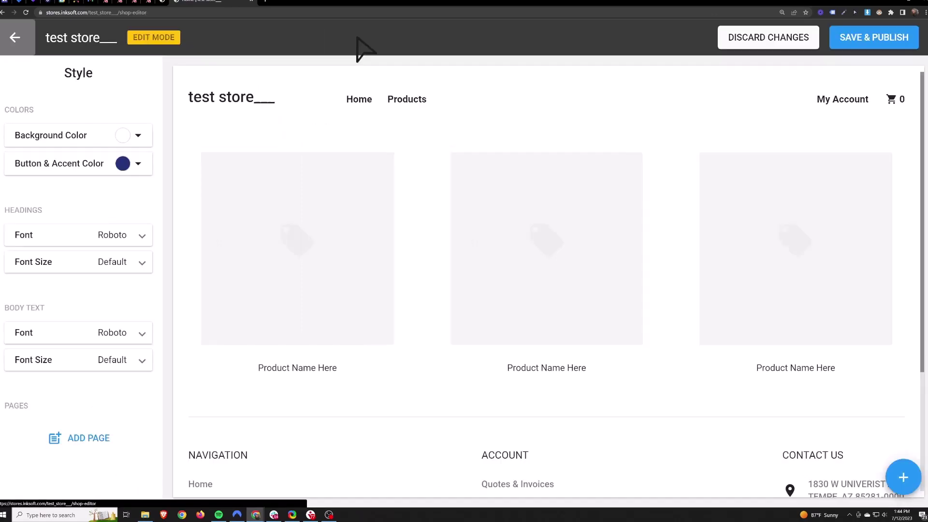
- Set up a new page titled 'About Us' with slug aboutus and Publish Page left on
click(83, 442)
click(372, 186)
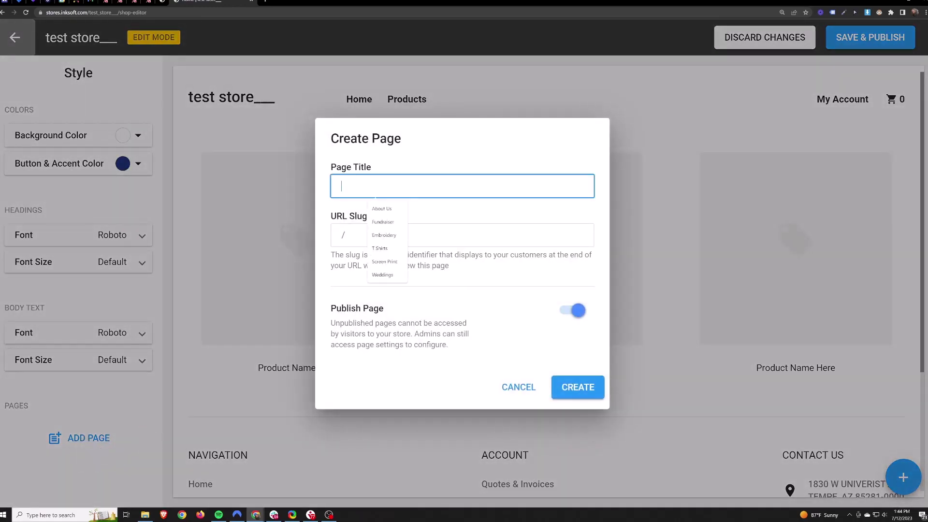
text(About Us)
key(Tab)
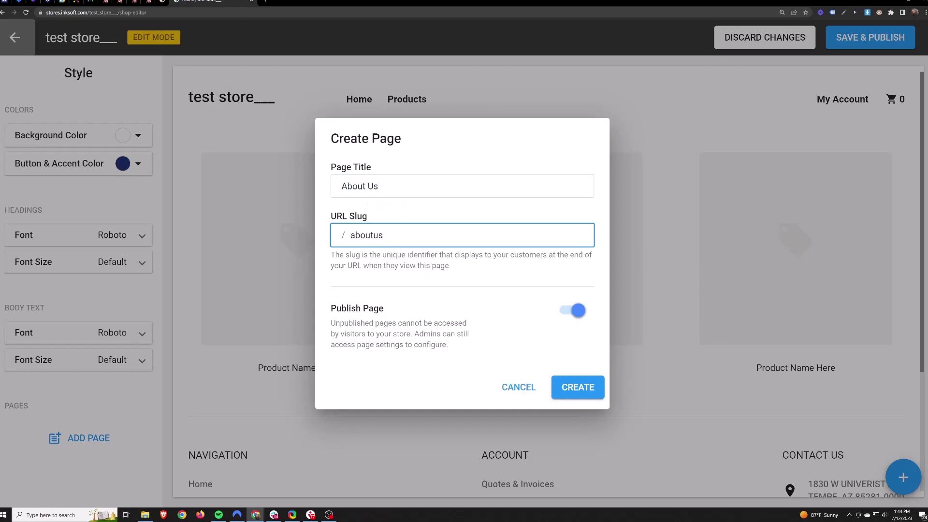
key(shift+Tab)
key(Tab)
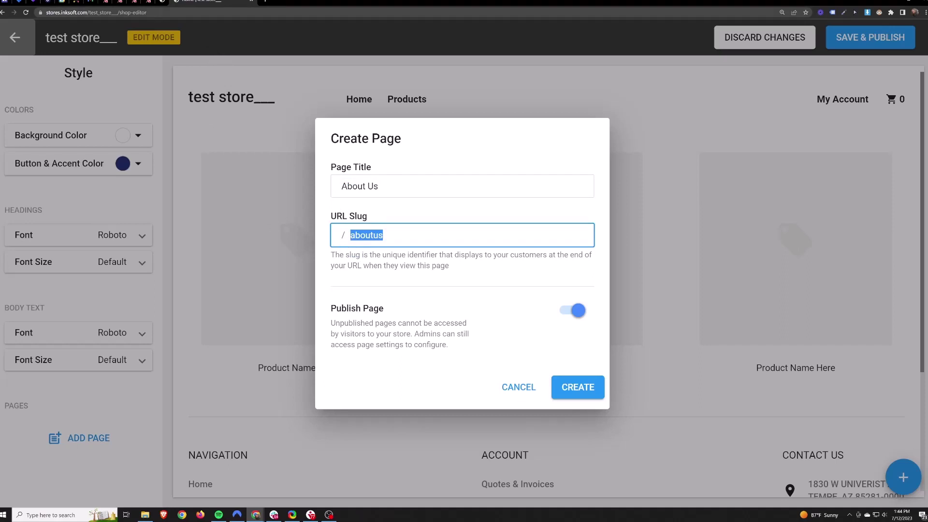
click(427, 294)
click(578, 312)
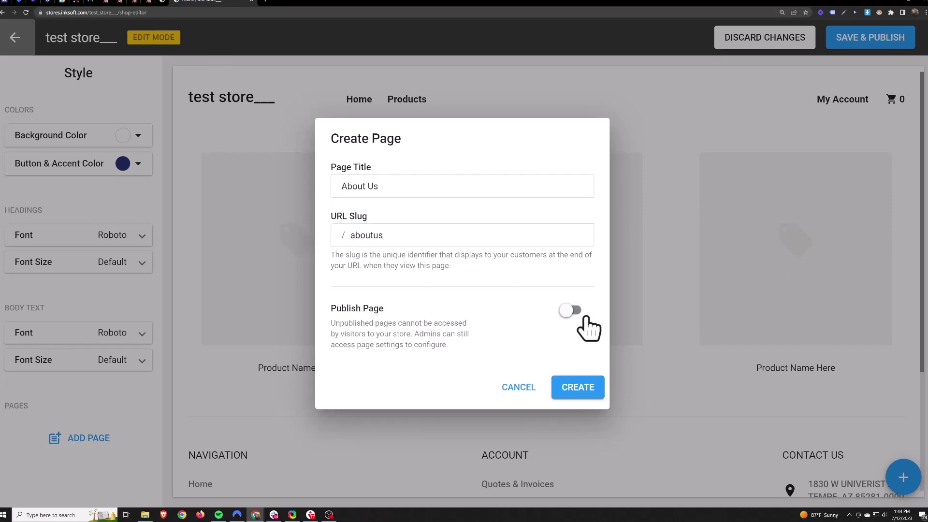
click(574, 312)
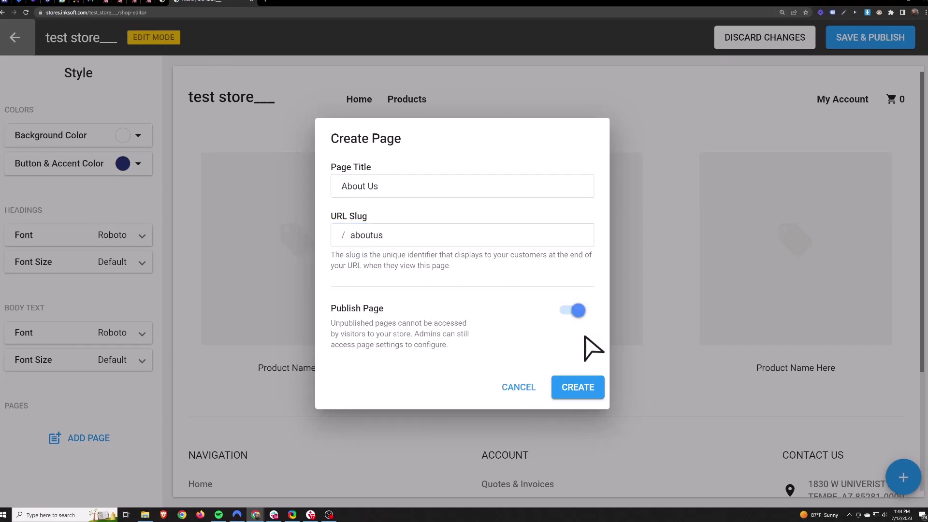
- Create the About Us page and open it for editing from its options menu
click(578, 387)
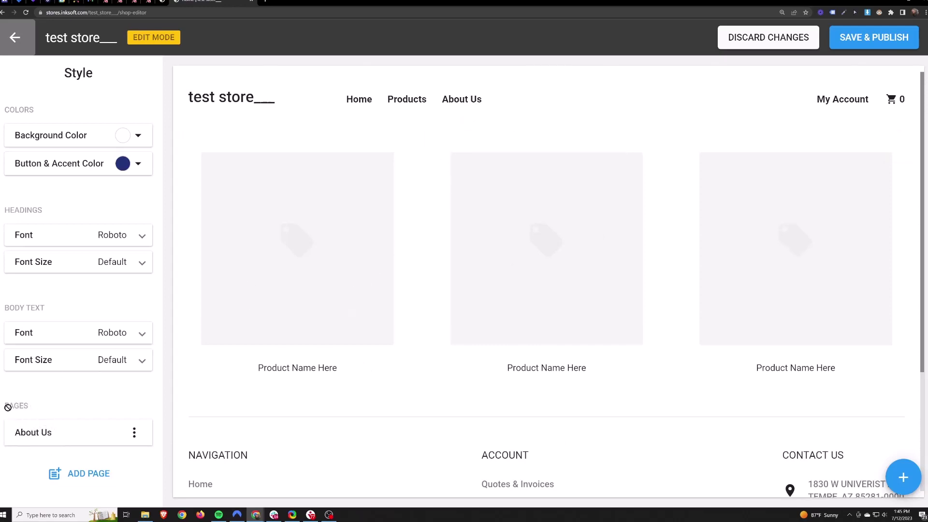
click(135, 432)
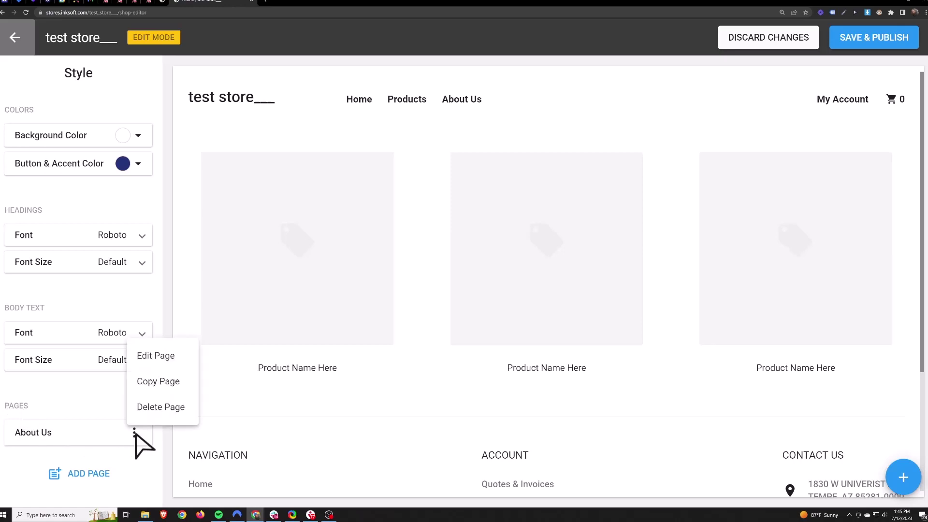
click(159, 357)
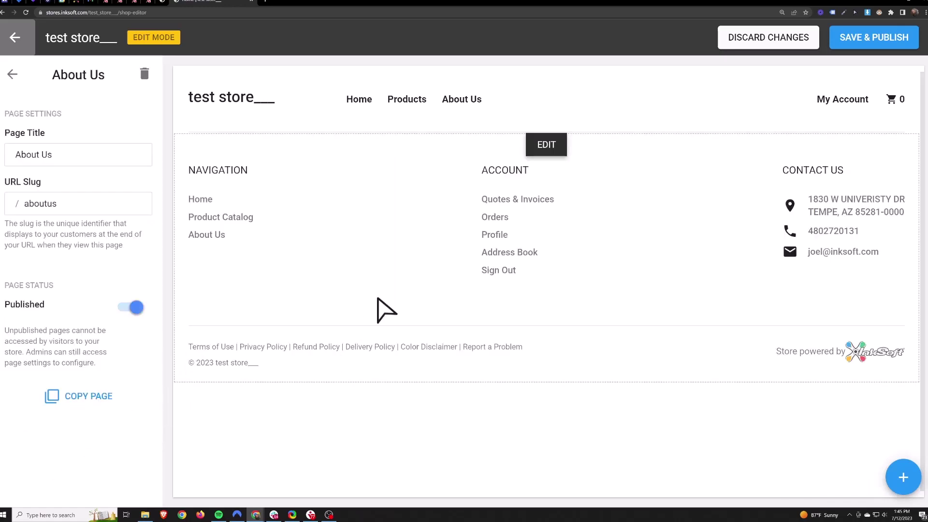
drag(108, 83, 62, 93)
click(430, 238)
- Show All Components in the component library beside the About Us page
click(903, 477)
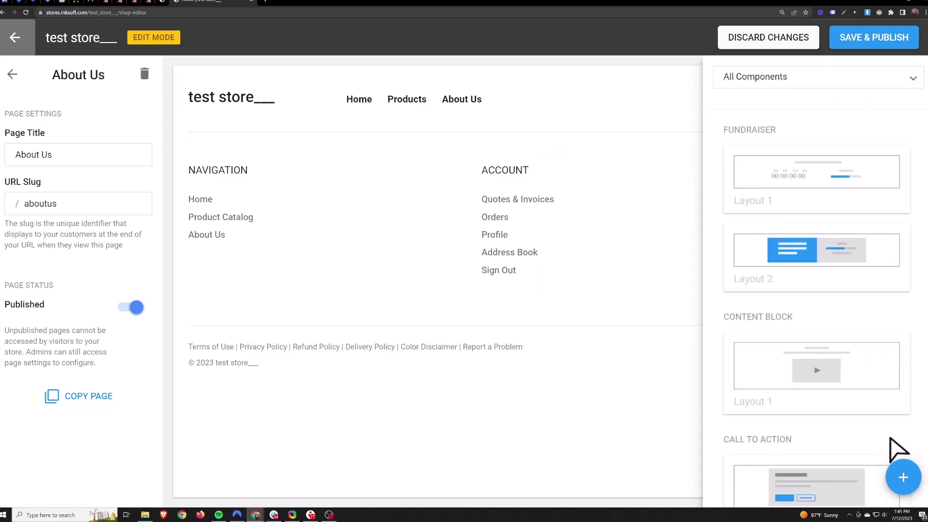
scroll(832, 319, down, 10)
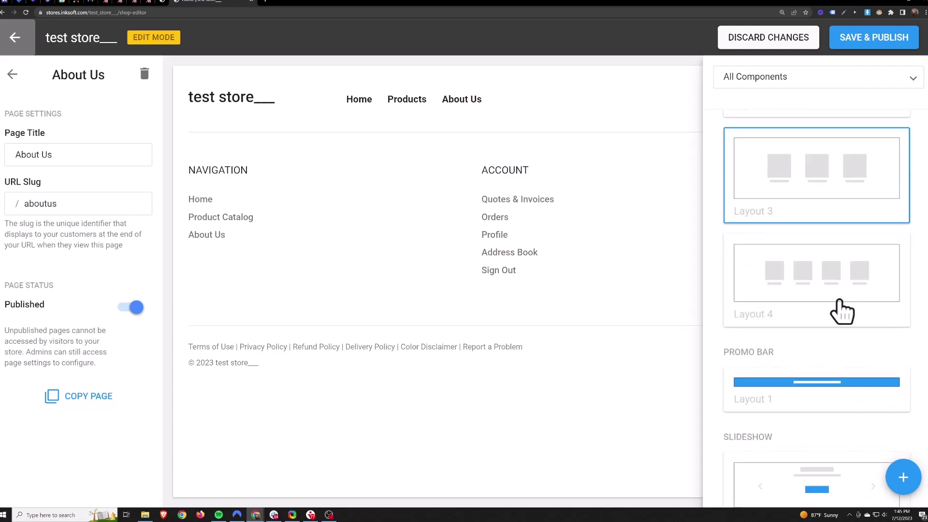
scroll(841, 314, down, 5)
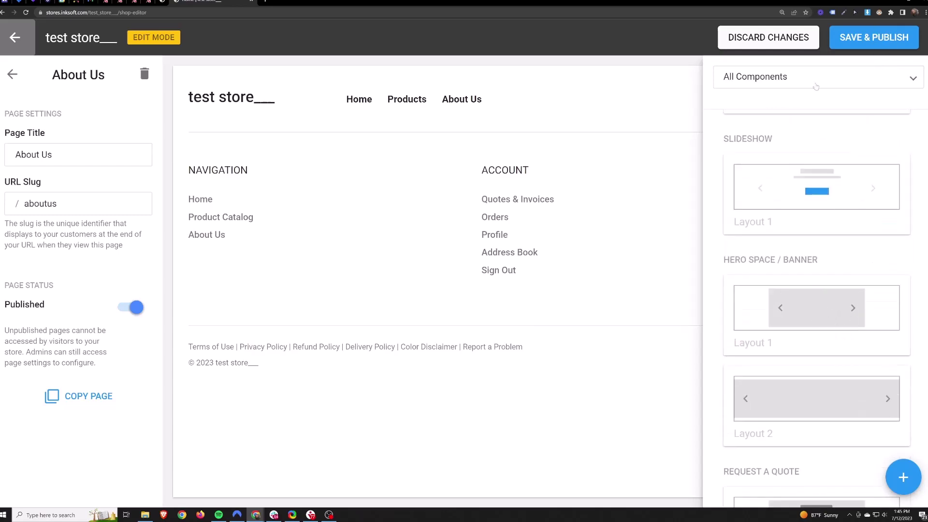